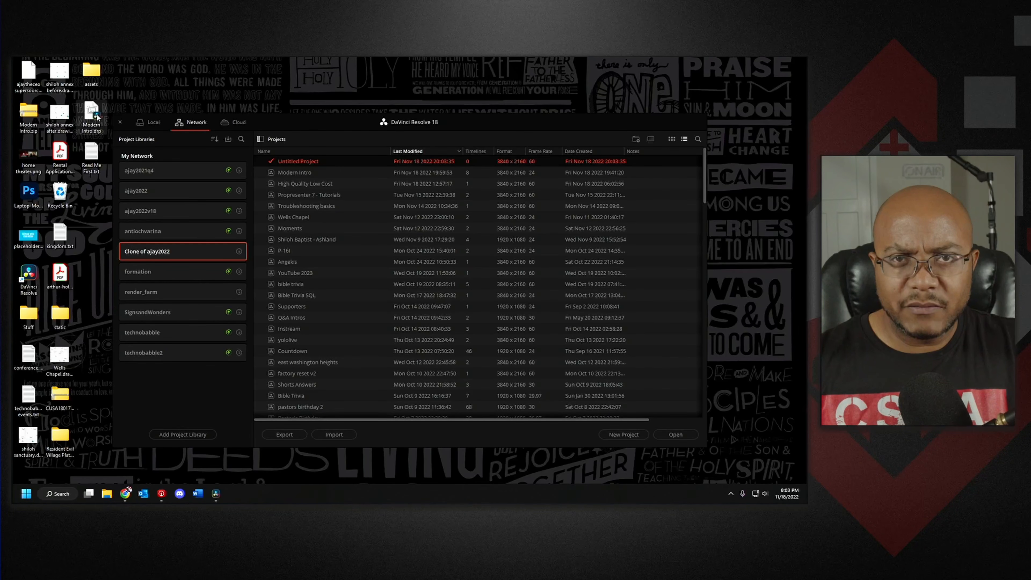
{"action": "left_click", "coordinate": [342, 436]}
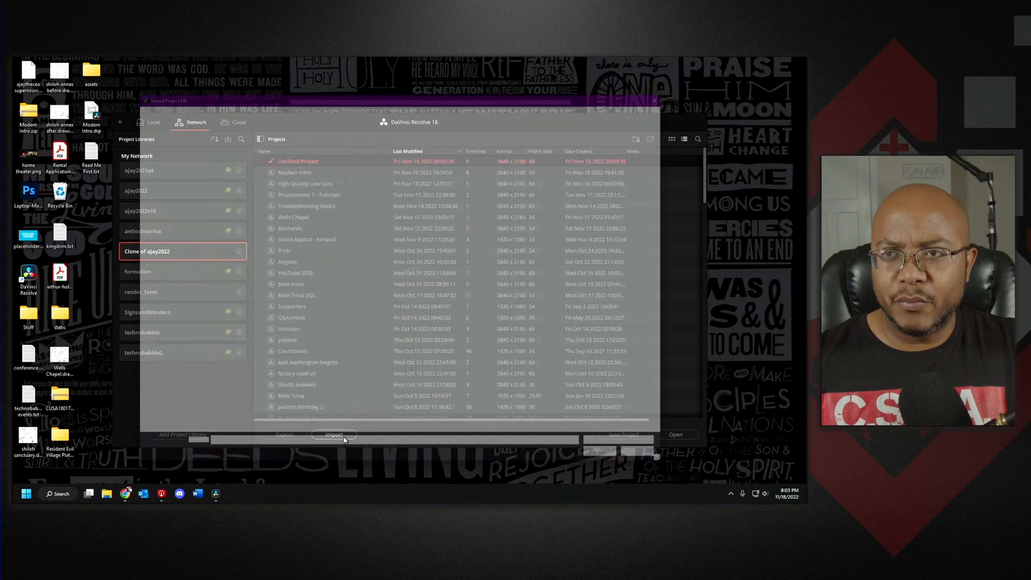
{"action": "left_click", "coordinate": [245, 150]}
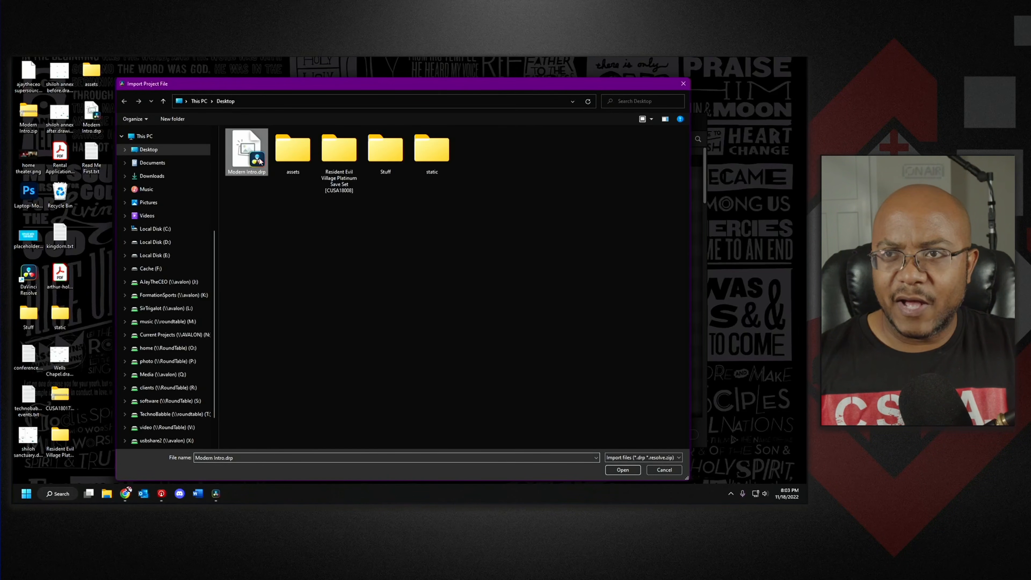
{"action": "left_click", "coordinate": [622, 470]}
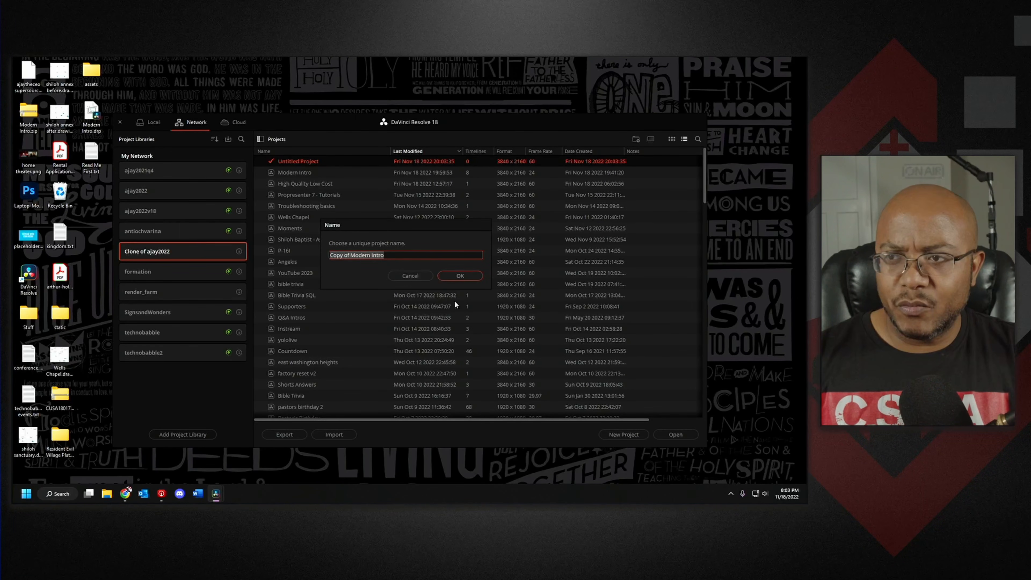
{"action": "left_click", "coordinate": [411, 272]}
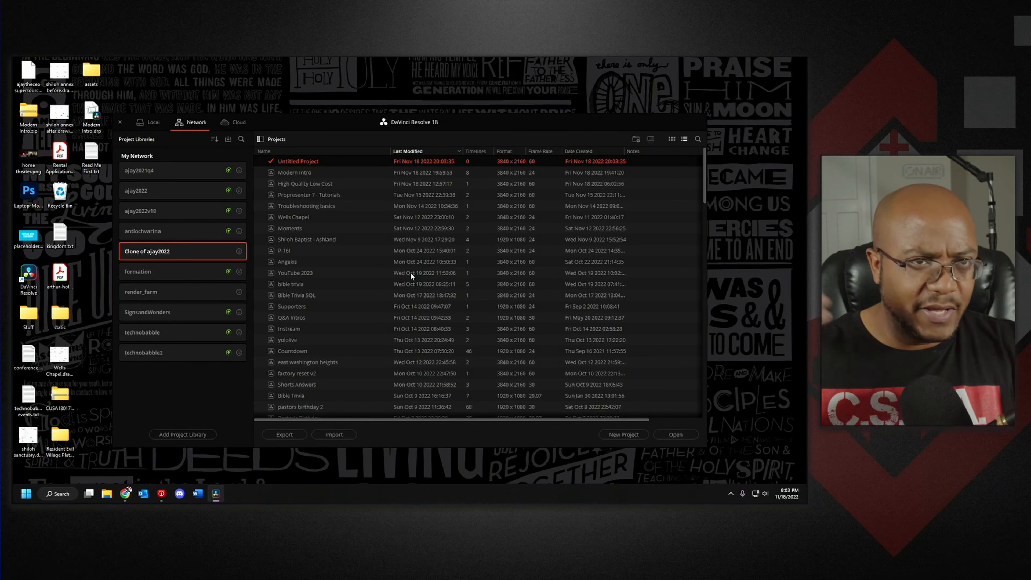
Open the Modern Intro project and look through its Media 1 to Media 7 timelines, returning to the Slideshow timeline
{"action": "double_click", "coordinate": [303, 174]}
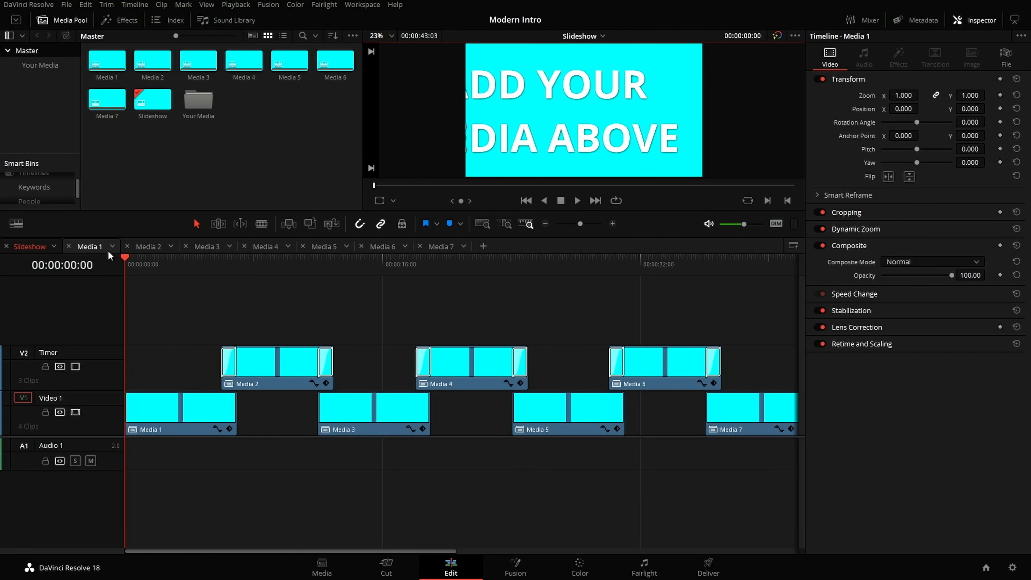
{"action": "left_click", "coordinate": [94, 246]}
{"action": "left_click", "coordinate": [146, 247]}
{"action": "left_click", "coordinate": [206, 246]}
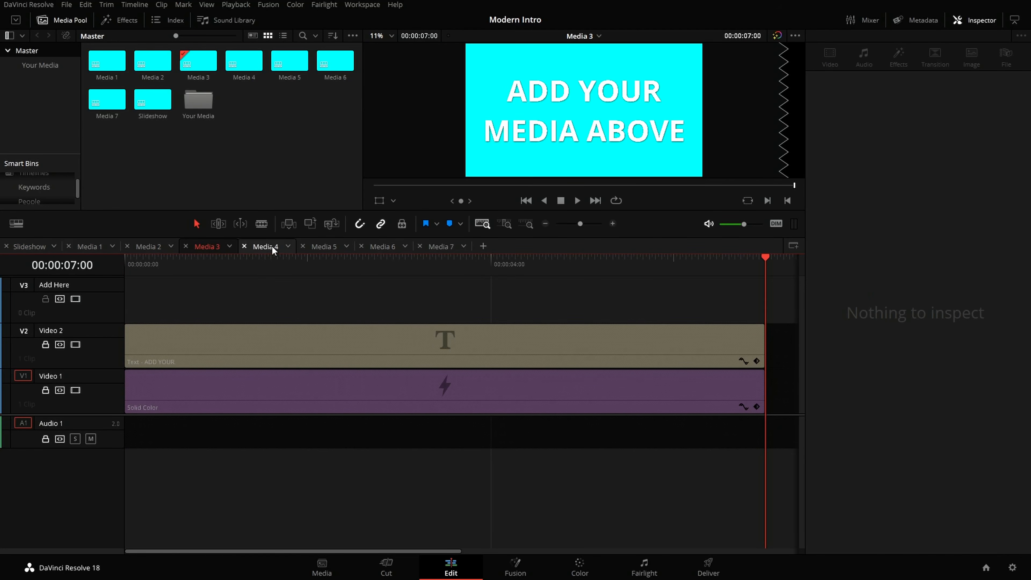
{"action": "left_click", "coordinate": [265, 247]}
{"action": "left_click", "coordinate": [325, 247]}
{"action": "left_click", "coordinate": [382, 247]}
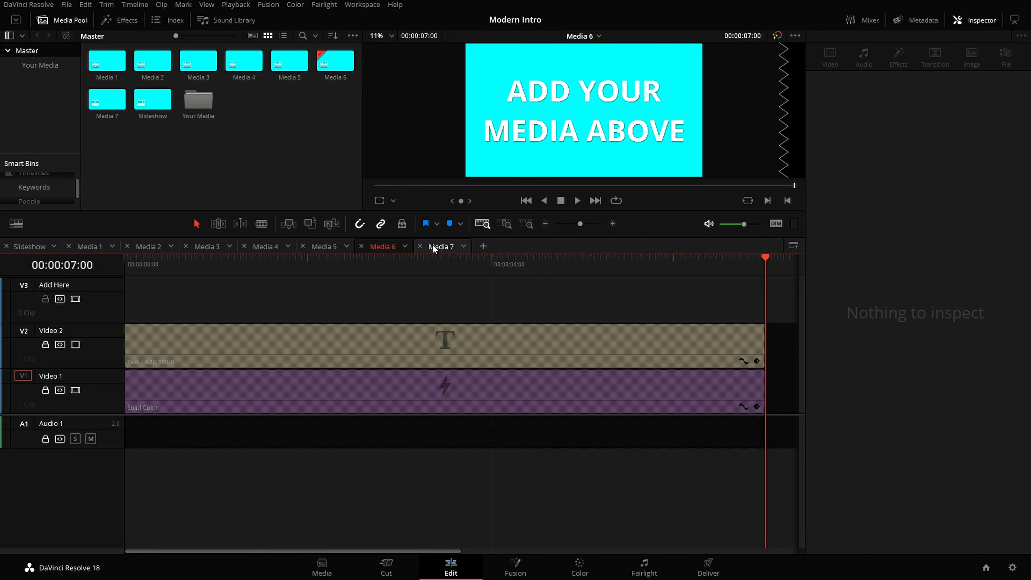
{"action": "left_click", "coordinate": [433, 247]}
{"action": "left_click", "coordinate": [31, 247]}
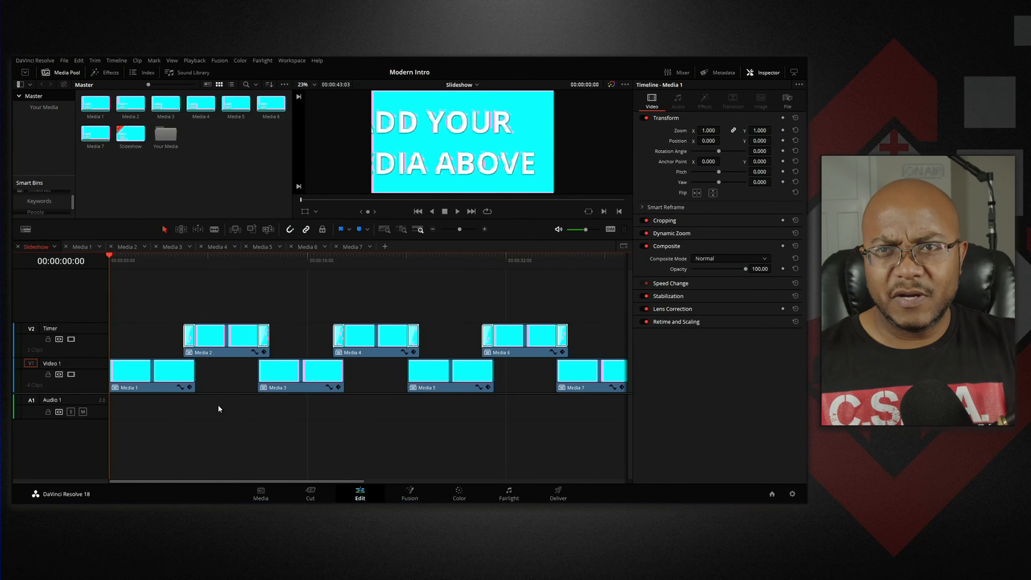
Switch to File Explorer, open the assets folder on the Desktop, and move its window clear of the media pool
{"action": "key", "text": "super+e"}
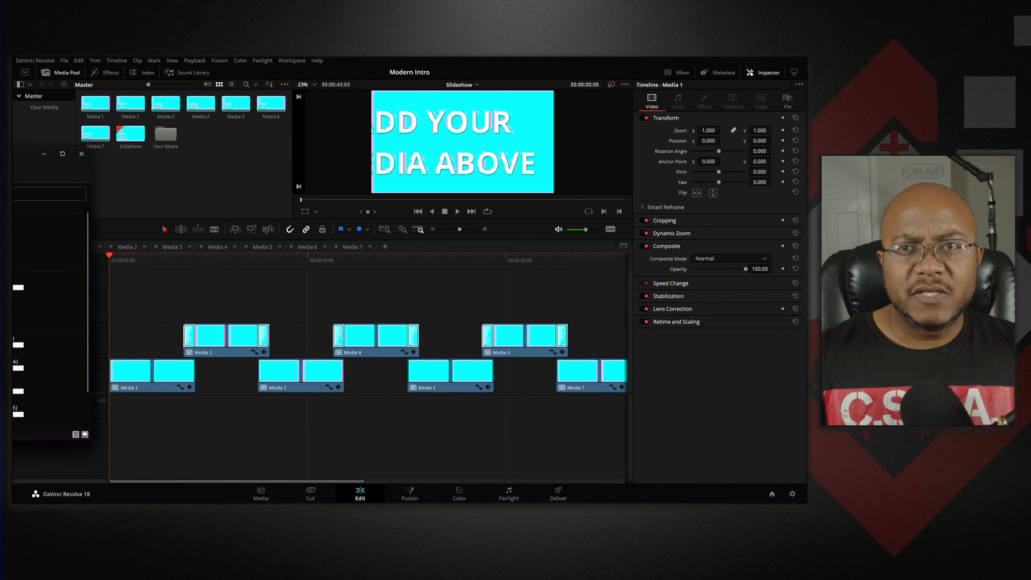
{"action": "left_click_drag", "start_coordinate": [14, 153], "coordinate": [290, 123]}
{"action": "double_click", "coordinate": [301, 203]}
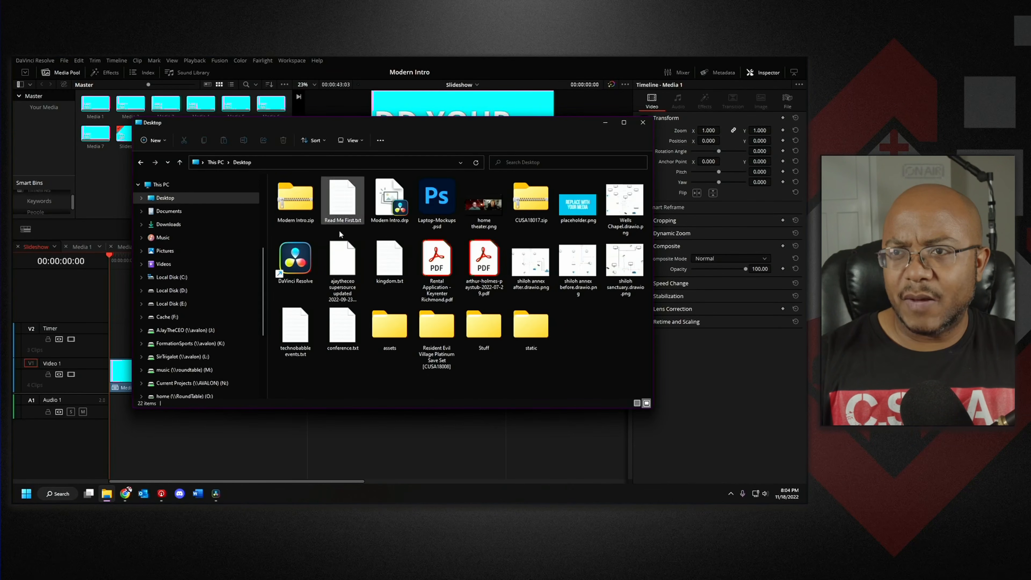
{"action": "double_click", "coordinate": [389, 327]}
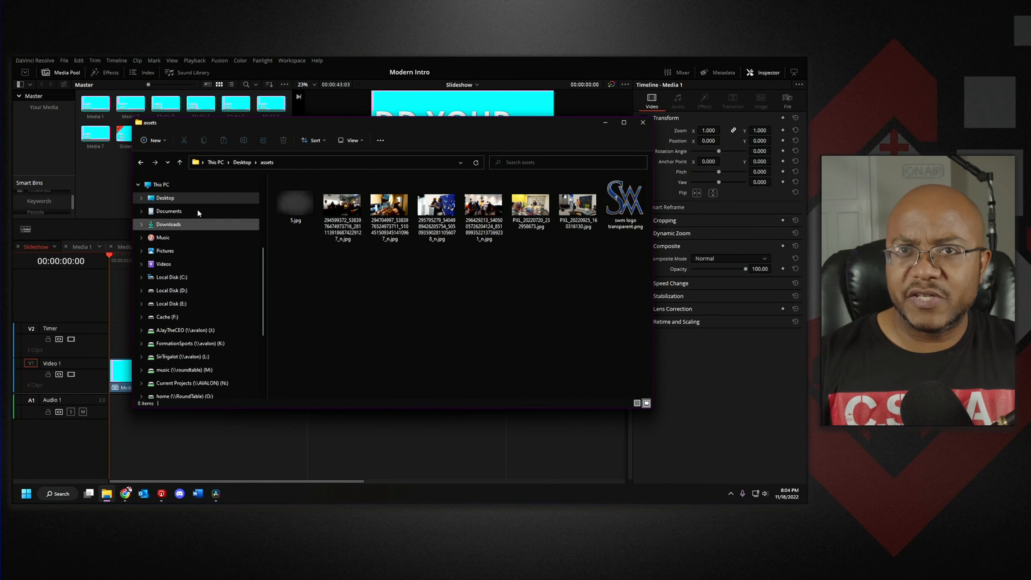
{"action": "left_click_drag", "start_coordinate": [225, 124], "coordinate": [244, 173]}
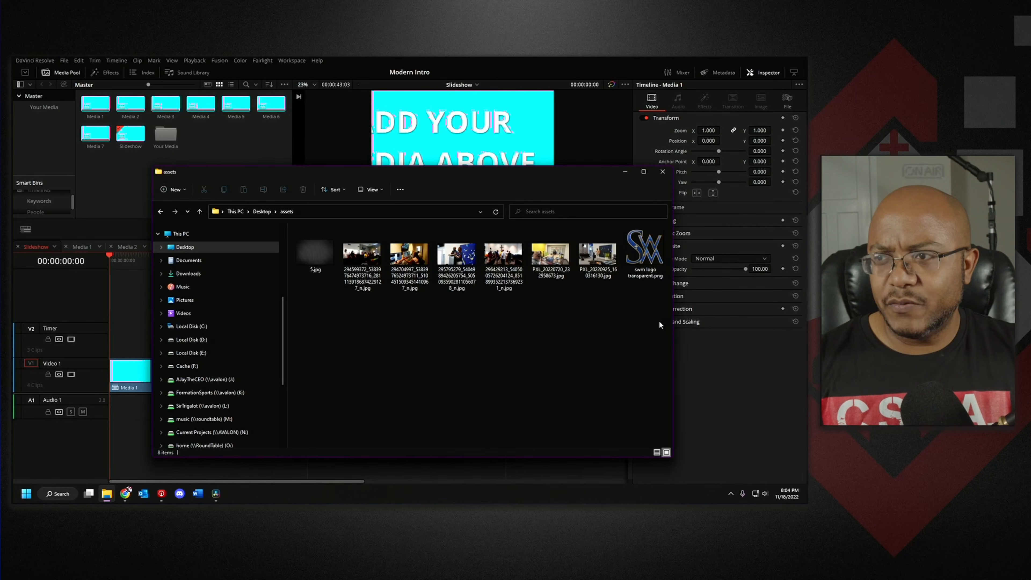
Import all the images from the assets folder and the DJI_0201.MP4 clip into the Your Media bin
{"action": "left_click_drag", "start_coordinate": [659, 320], "coordinate": [320, 262]}
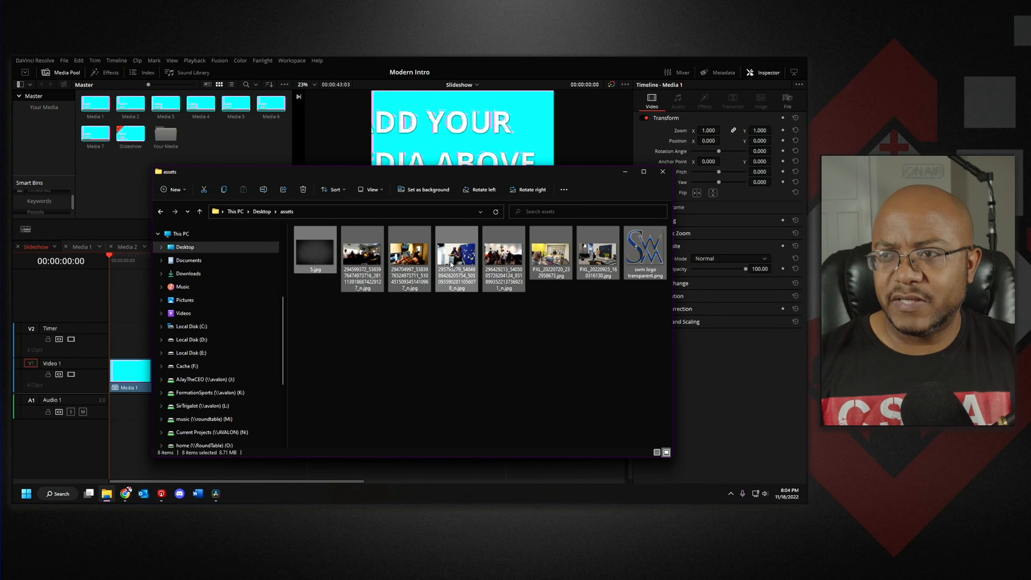
{"action": "left_click_drag", "start_coordinate": [277, 232], "coordinate": [43, 107]}
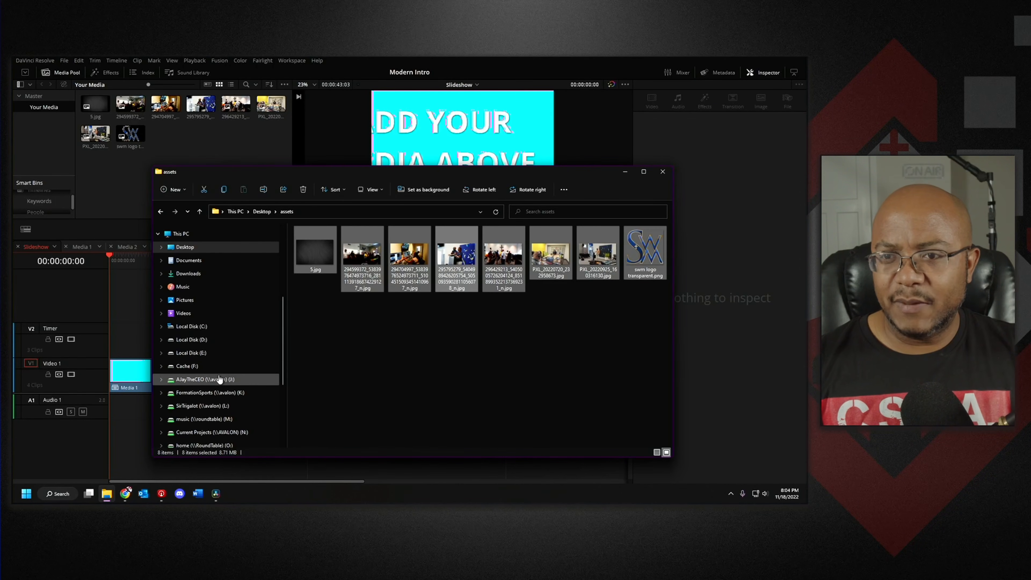
{"action": "left_click", "coordinate": [352, 163]}
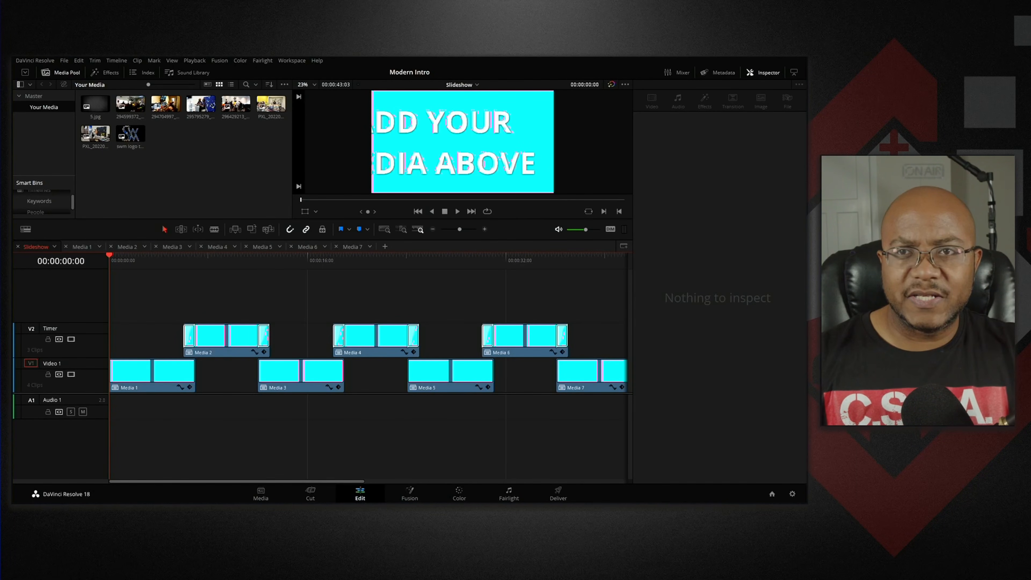
{"action": "left_click_drag", "start_coordinate": [14, 321], "coordinate": [230, 150]}
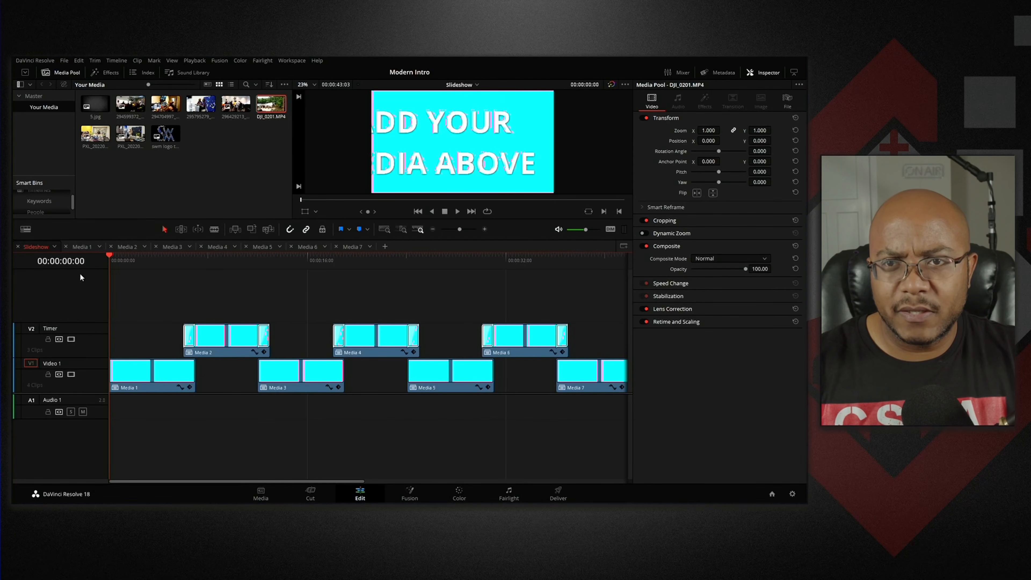
In the Media 1 timeline, place 5.jpg at the start of the Add Here track, enable that track and extend the image to 7 seconds
{"action": "left_click", "coordinate": [78, 248]}
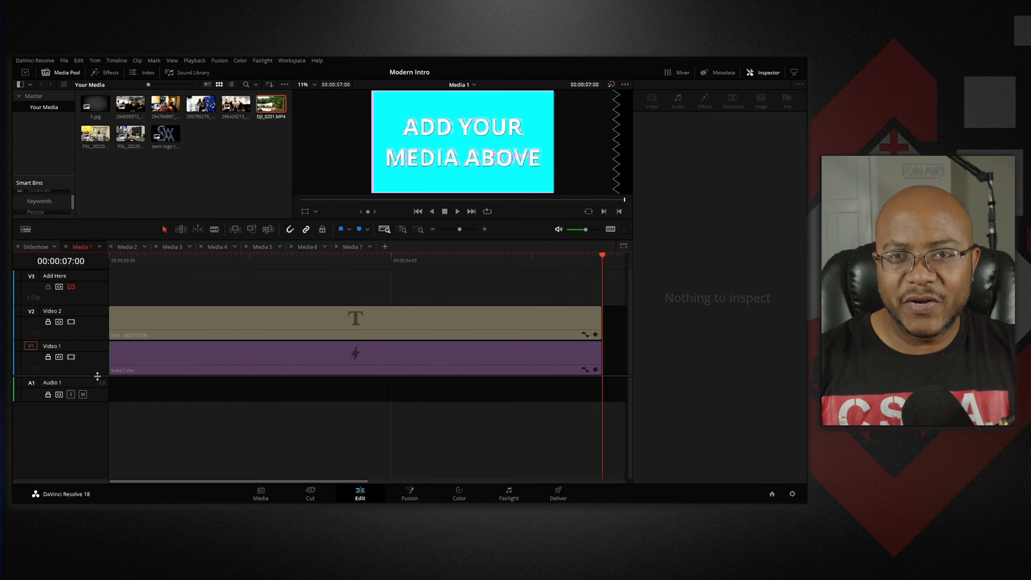
{"action": "left_click_drag", "start_coordinate": [96, 376], "coordinate": [99, 403]}
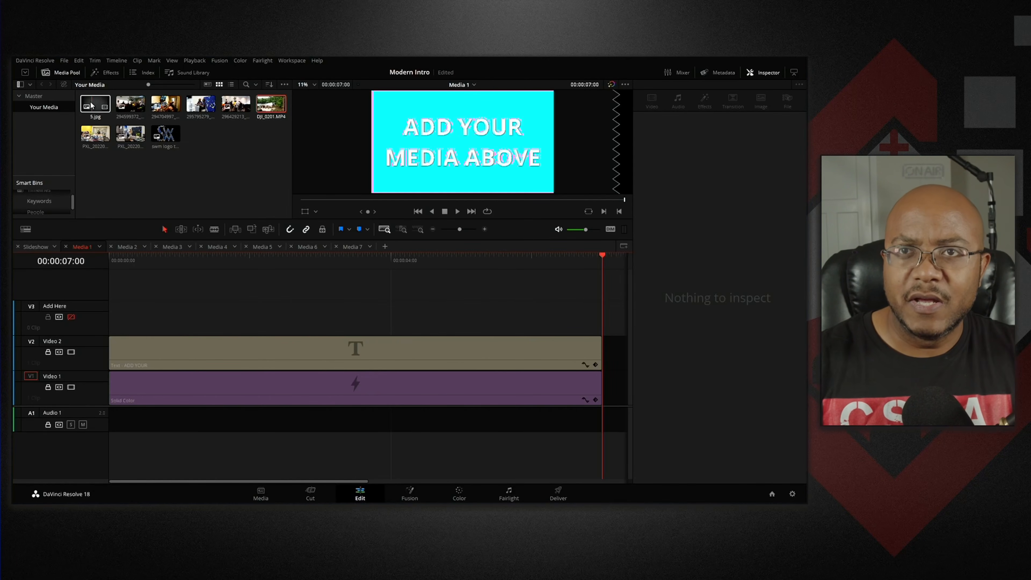
{"action": "left_click_drag", "start_coordinate": [96, 107], "coordinate": [113, 321]}
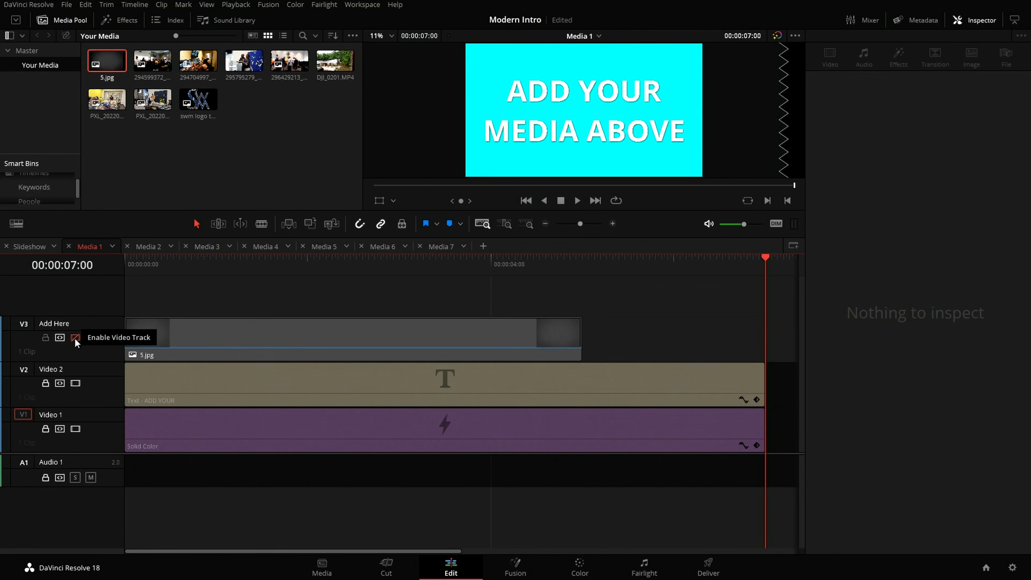
{"action": "left_click", "coordinate": [71, 317]}
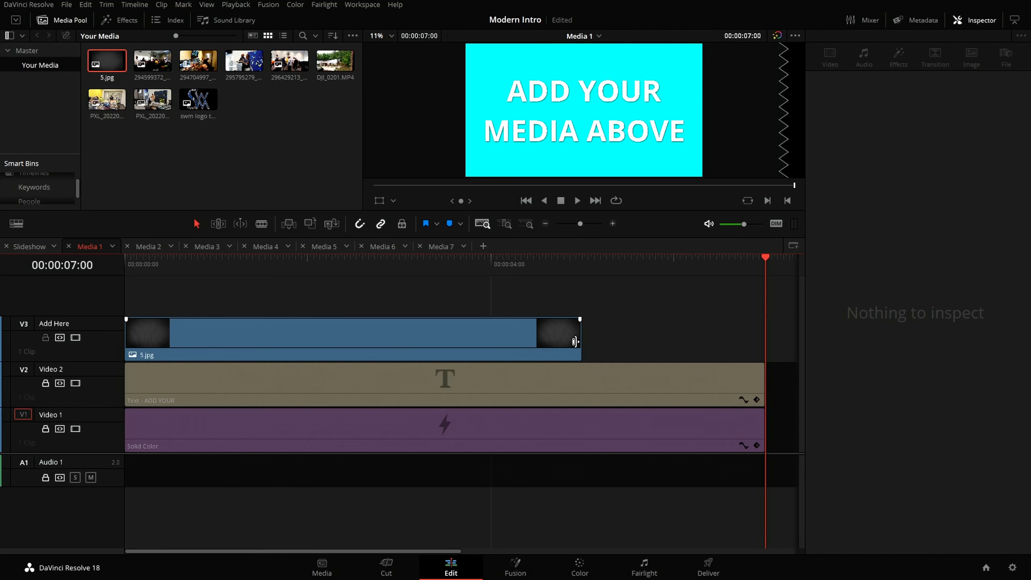
{"action": "left_click_drag", "start_coordinate": [579, 341], "coordinate": [753, 347]}
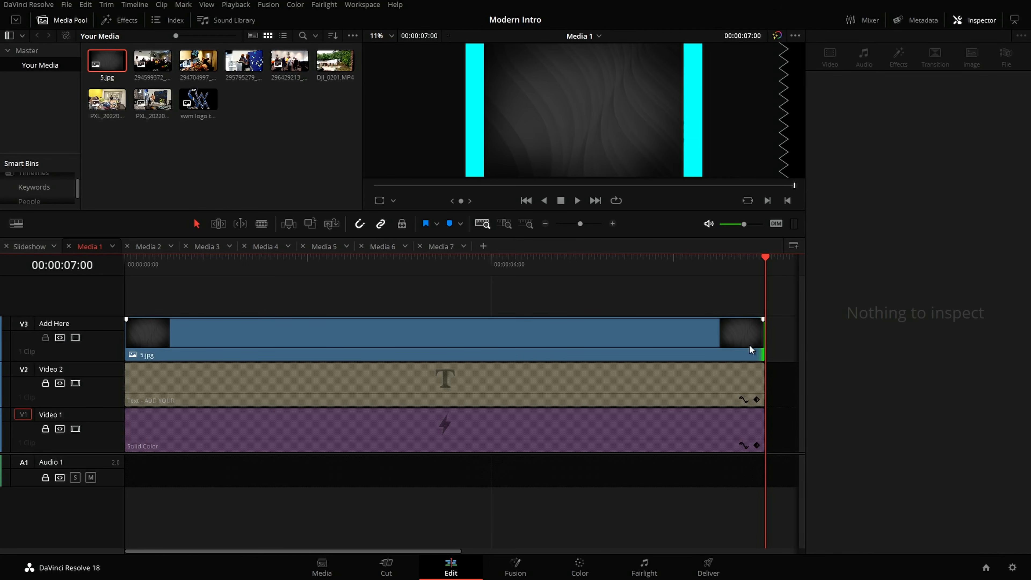
Scale the 5.jpg background clip in Media 1 to a zoom of 1.190 so that it fills the frame
{"action": "left_click", "coordinate": [381, 257]}
{"action": "left_click", "coordinate": [430, 327]}
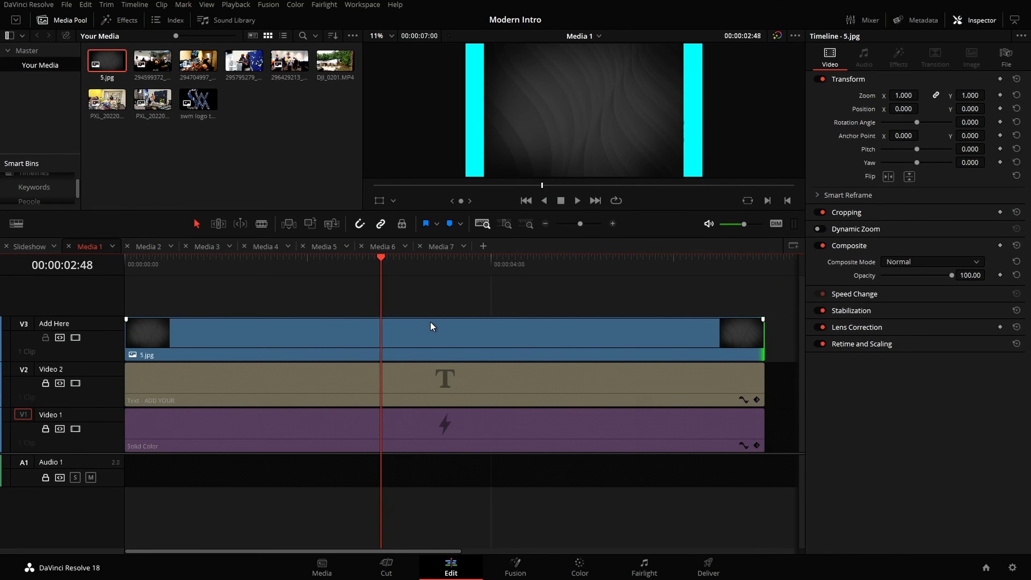
{"action": "left_click", "coordinate": [424, 343]}
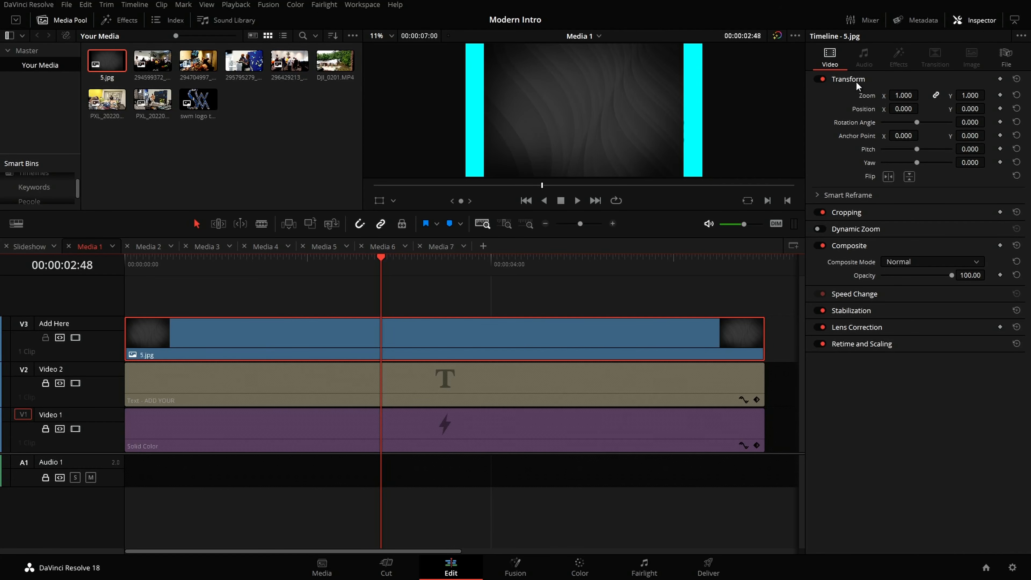
{"action": "left_click", "coordinate": [982, 21]}
{"action": "left_click", "coordinate": [982, 21]}
{"action": "left_click_drag", "start_coordinate": [905, 95], "coordinate": [922, 95]}
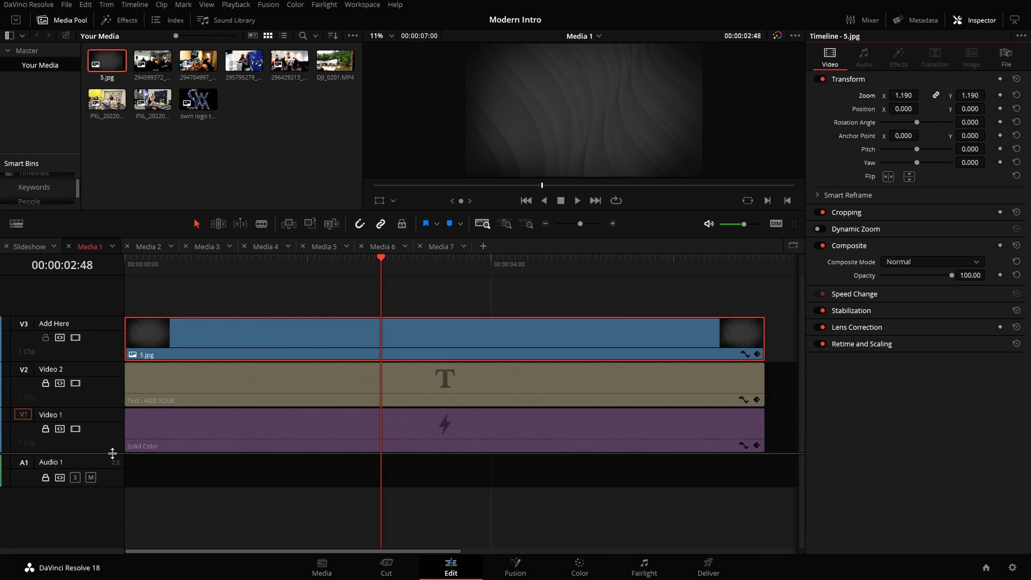
Add swm logo transparent.png on a new track above 5.jpg, extend it to the timeline's full length and set its zoom to 0.810
{"action": "left_click_drag", "start_coordinate": [112, 453], "coordinate": [112, 471]}
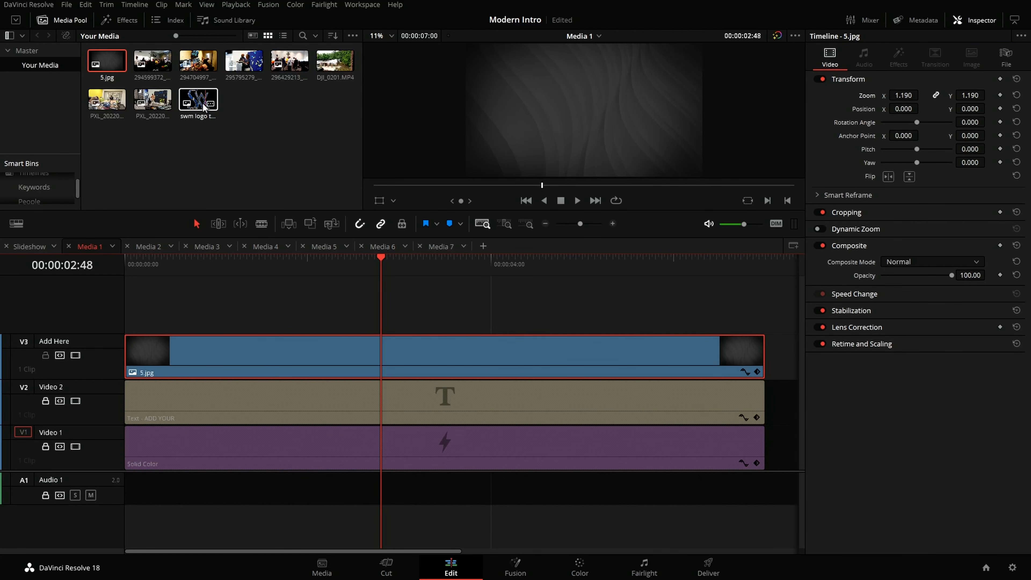
{"action": "left_click_drag", "start_coordinate": [203, 106], "coordinate": [131, 307]}
{"action": "left_click_drag", "start_coordinate": [580, 310], "coordinate": [763, 310]}
{"action": "left_click", "coordinate": [471, 319]}
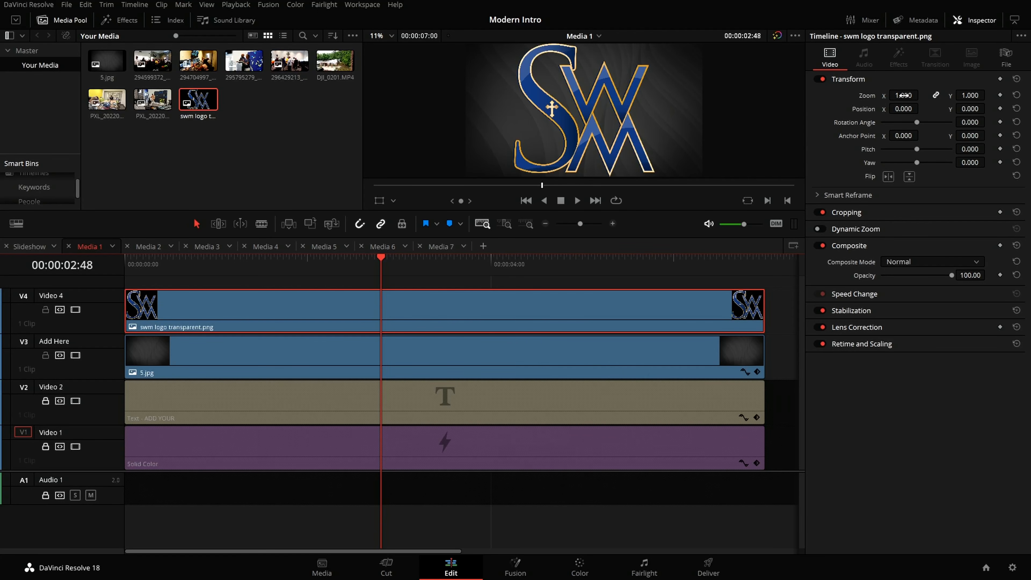
{"action": "left_click_drag", "start_coordinate": [903, 95], "coordinate": [892, 95]}
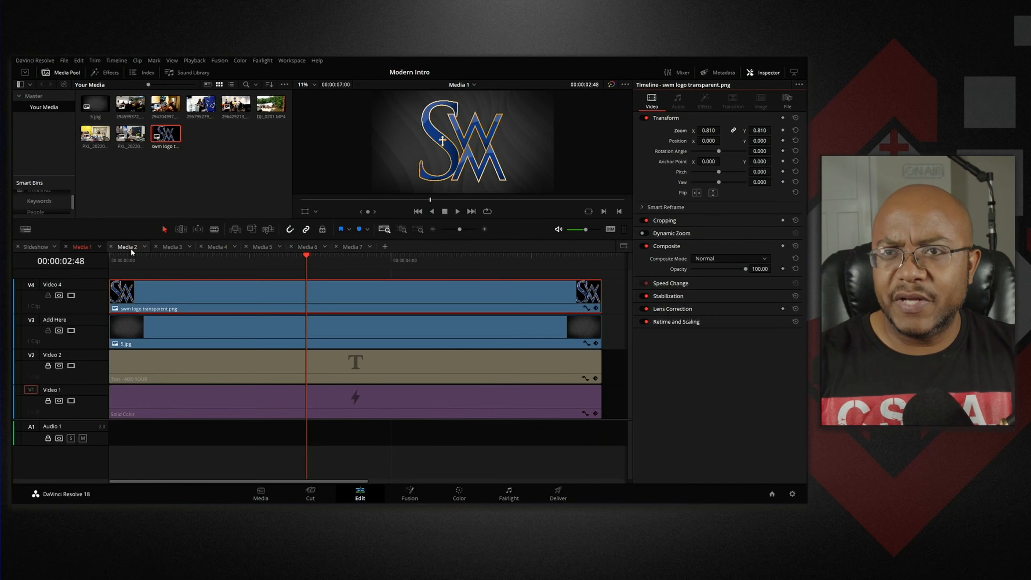
In the Media 2 timeline, add the 295795279 podium photo to the Add Here track, extend it to 7 seconds and preview a middle frame
{"action": "left_click", "coordinate": [127, 246]}
{"action": "left_click_drag", "start_coordinate": [199, 108], "coordinate": [596, 298]}
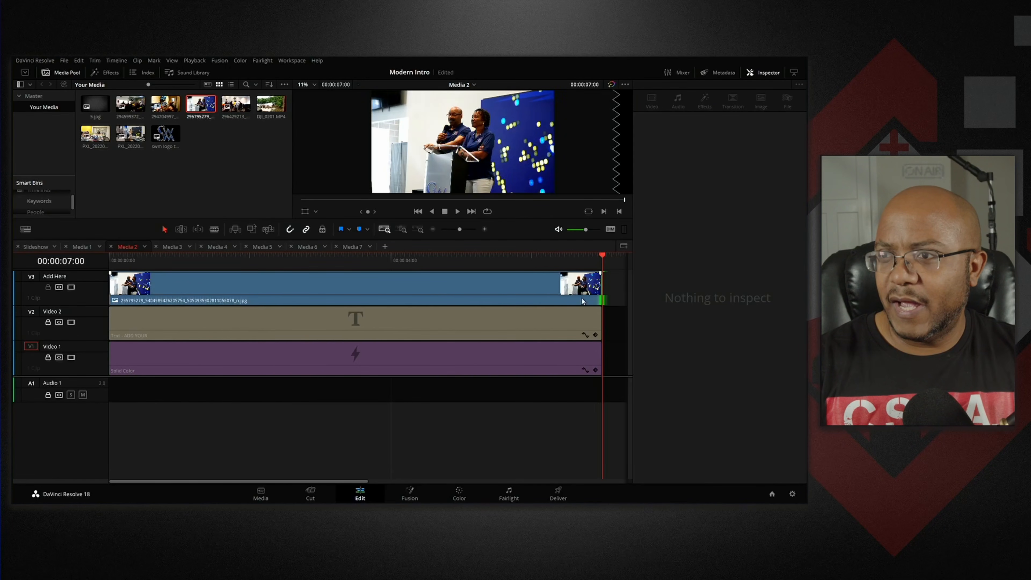
{"action": "left_click", "coordinate": [373, 260]}
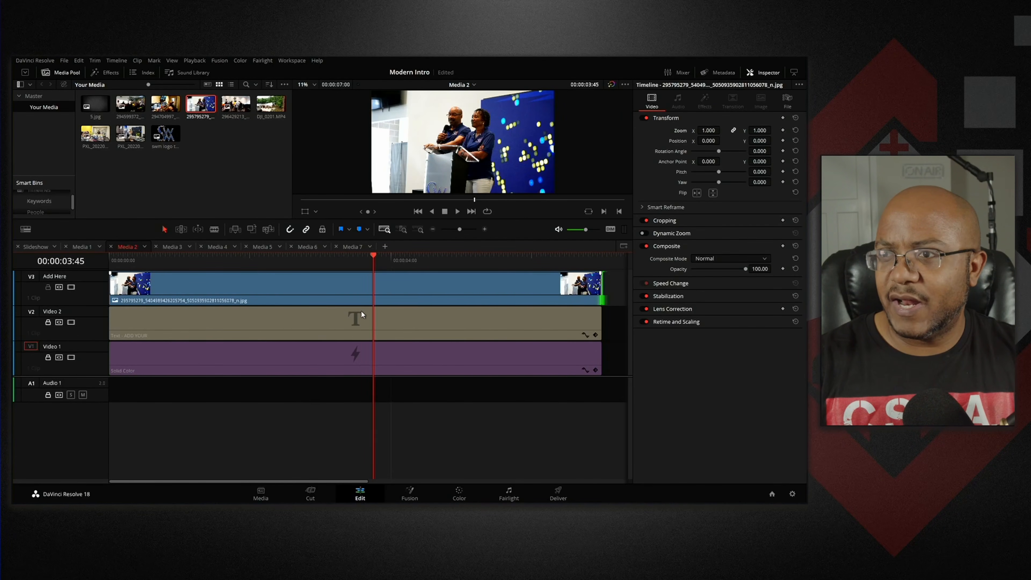
Try a zoom of 1.010 on the podium photo in Media 2 and reset its zoom
{"action": "left_click", "coordinate": [339, 297]}
{"action": "mouse_move", "coordinate": [706, 132]}
{"action": "left_mouse_down"}
{"action": "mouse_move", "coordinate": [691, 132]}
{"action": "mouse_move", "coordinate": [715, 133]}
{"action": "left_mouse_up"}
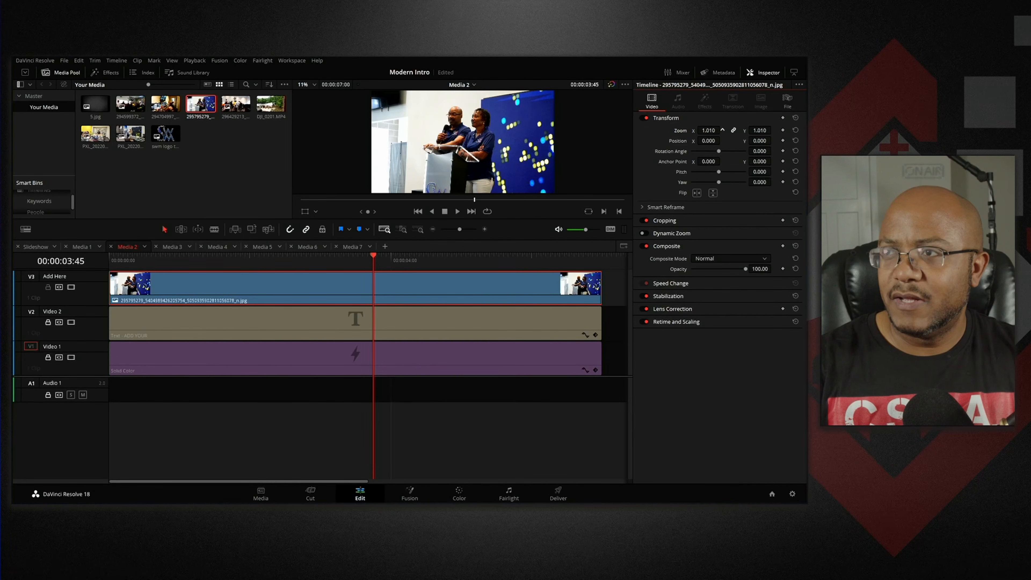
{"action": "double_click", "coordinate": [683, 129]}
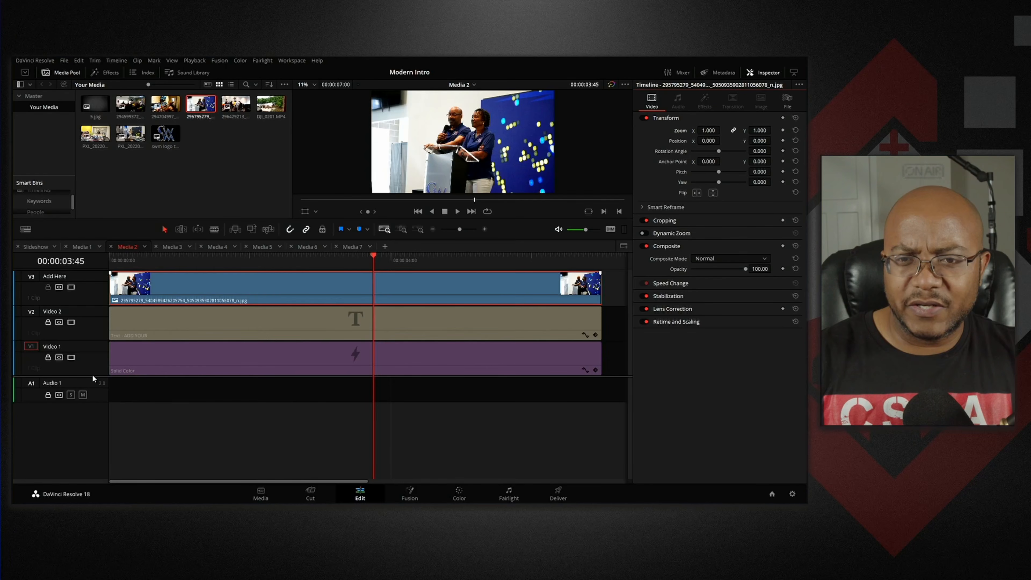
{"action": "scroll", "coordinate": [93, 374], "scroll_direction": "up", "scroll_amount": 3}
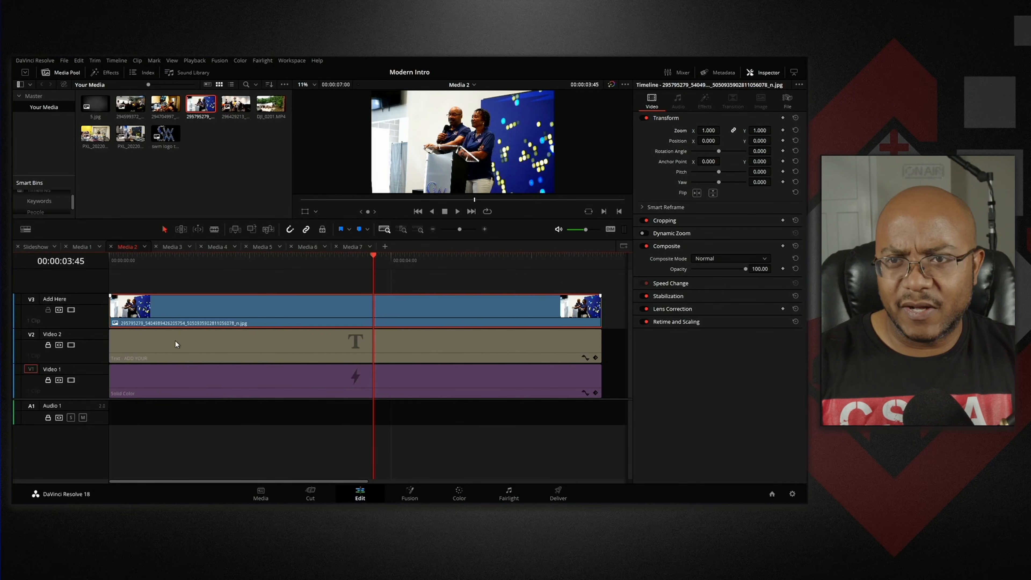
In the Media 3 timeline, add the 296429213 group photo to the Add Here track across the full 7 seconds and preview a middle frame
{"action": "left_click", "coordinate": [165, 245]}
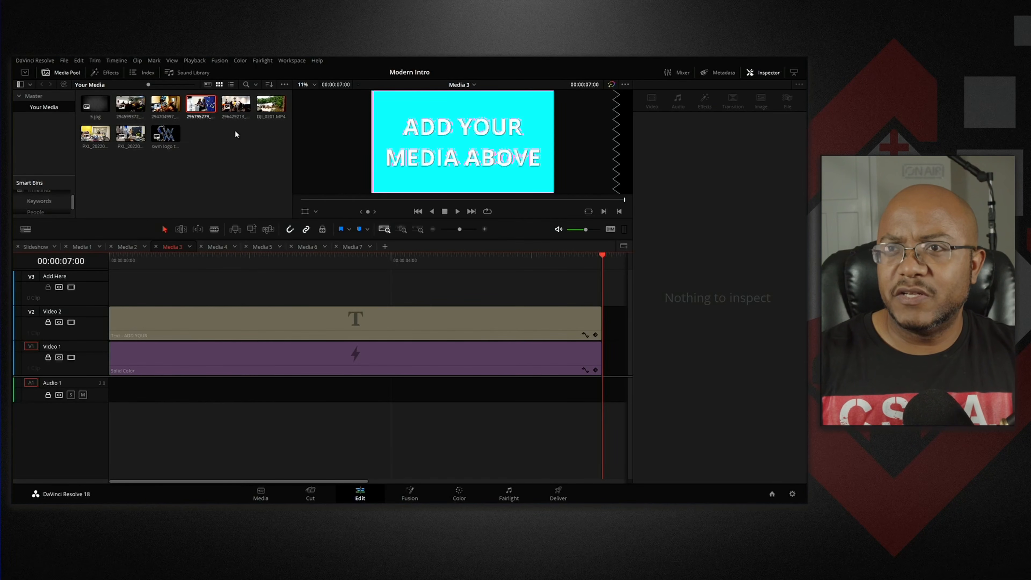
{"action": "left_click_drag", "start_coordinate": [236, 106], "coordinate": [601, 294]}
{"action": "left_click", "coordinate": [387, 255]}
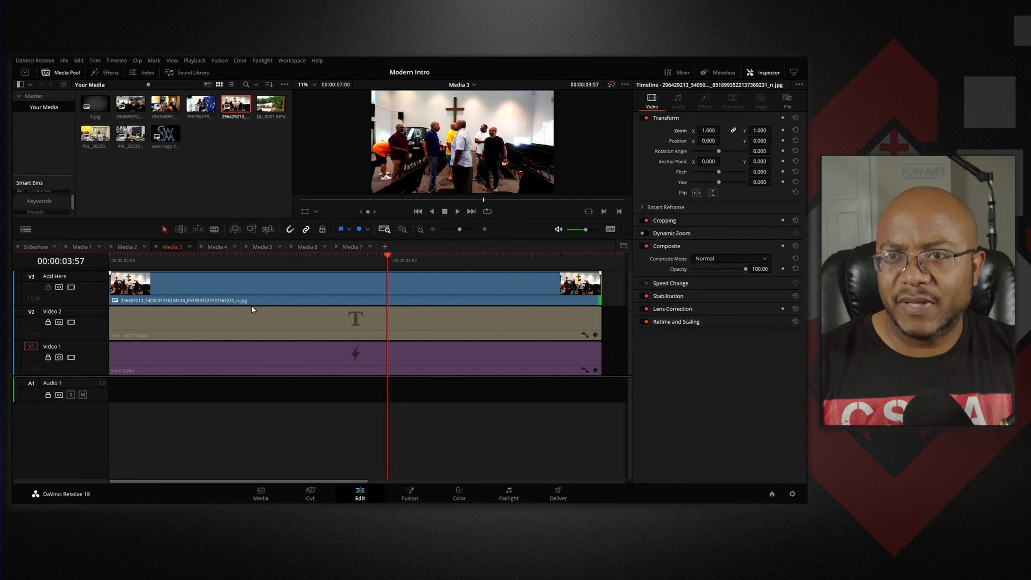
In the Media 4 timeline, add PXL_20220720_232958673.jpg to the Add Here track, extend it to 7 seconds and preview a middle frame
{"action": "left_click", "coordinate": [216, 246]}
{"action": "left_click_drag", "start_coordinate": [94, 134], "coordinate": [158, 289]}
{"action": "left_click_drag", "start_coordinate": [458, 295], "coordinate": [601, 296]}
{"action": "left_click", "coordinate": [392, 259]}
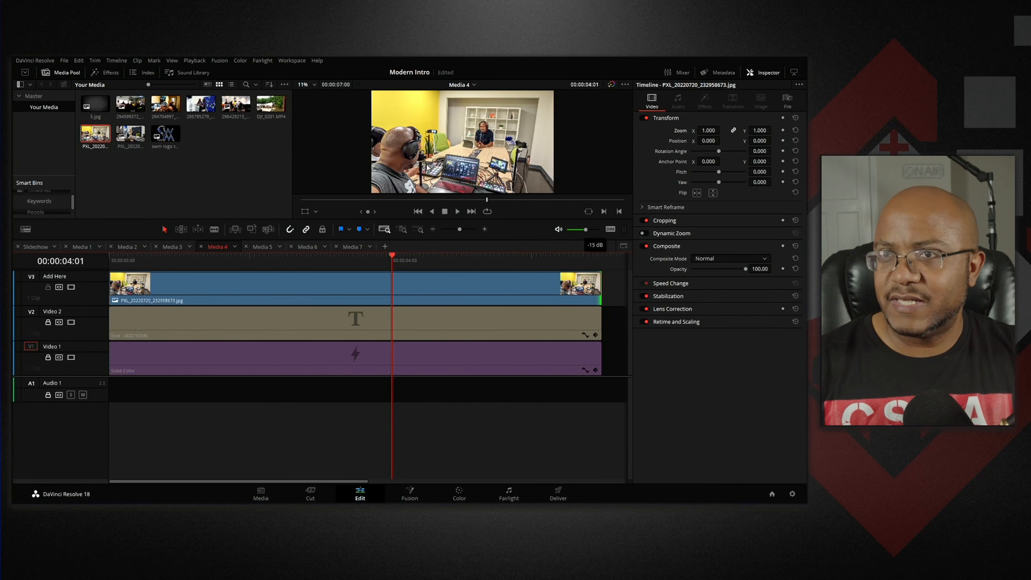
Open the Media 5 timeline, scrub through DJI_0201.MP4 and delete that clip from the Your Media bin
{"action": "left_click", "coordinate": [257, 246]}
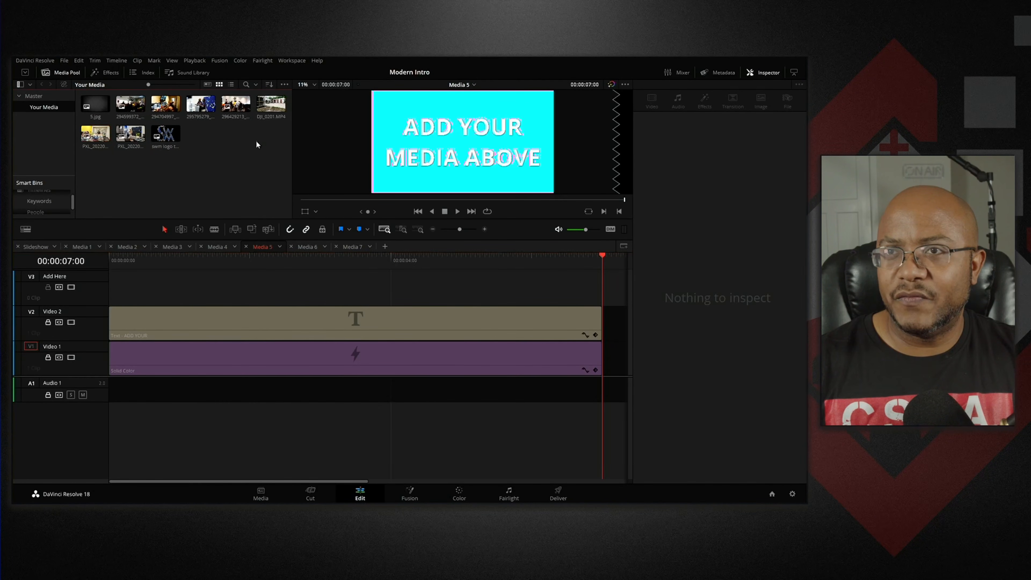
{"action": "left_click", "coordinate": [270, 105]}
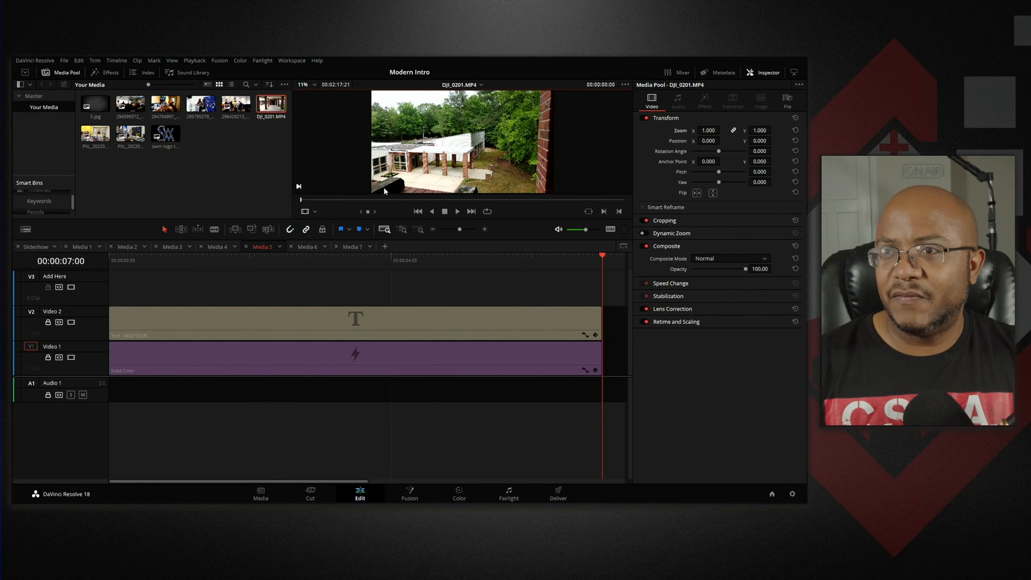
{"action": "mouse_move", "coordinate": [341, 198]}
{"action": "left_mouse_down"}
{"action": "mouse_move", "coordinate": [621, 211]}
{"action": "mouse_move", "coordinate": [360, 198]}
{"action": "mouse_move", "coordinate": [275, 209]}
{"action": "mouse_move", "coordinate": [359, 196]}
{"action": "left_mouse_up"}
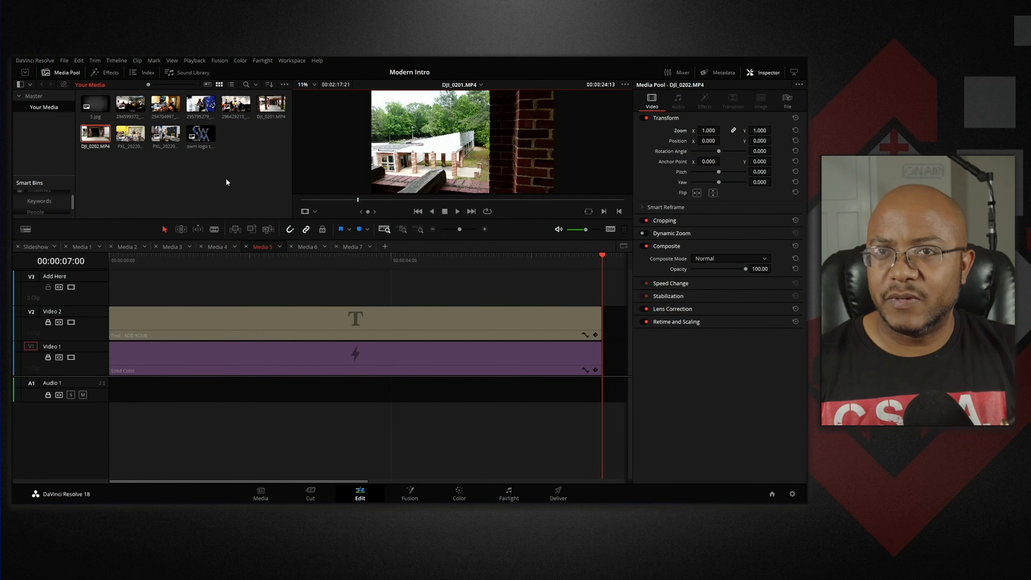
{"action": "left_click", "coordinate": [275, 108]}
{"action": "key", "text": "Delete"}
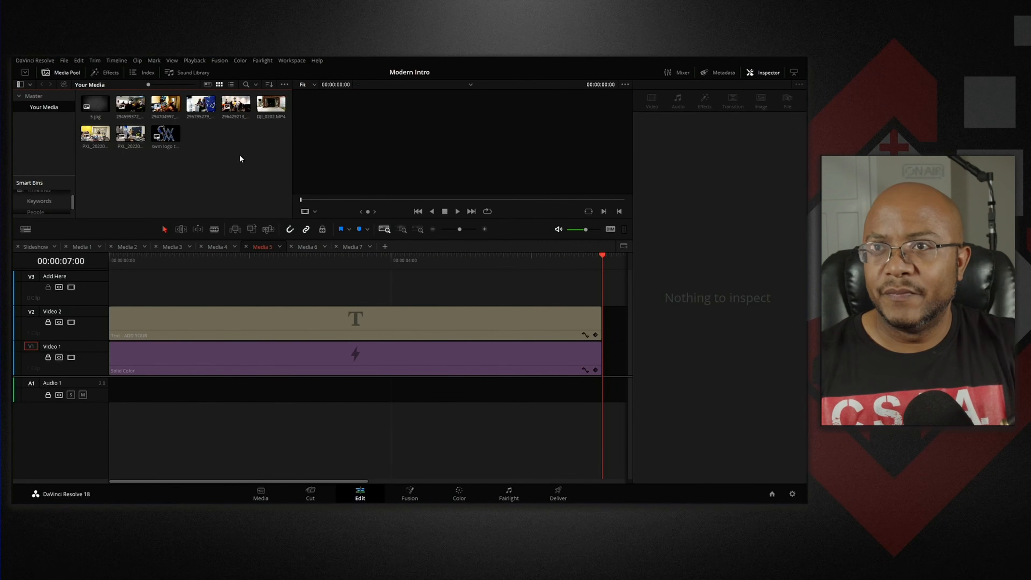
Scrub through DJI_0202.MP4 and mark its In point at 00:00:36:24
{"action": "left_click", "coordinate": [272, 104]}
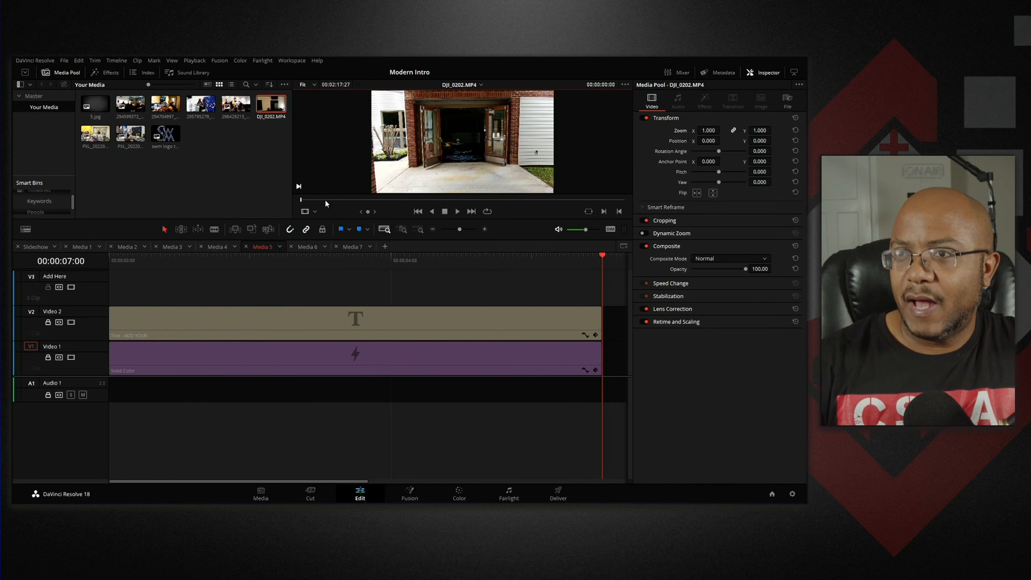
{"action": "left_click_drag", "start_coordinate": [327, 203], "coordinate": [414, 202]}
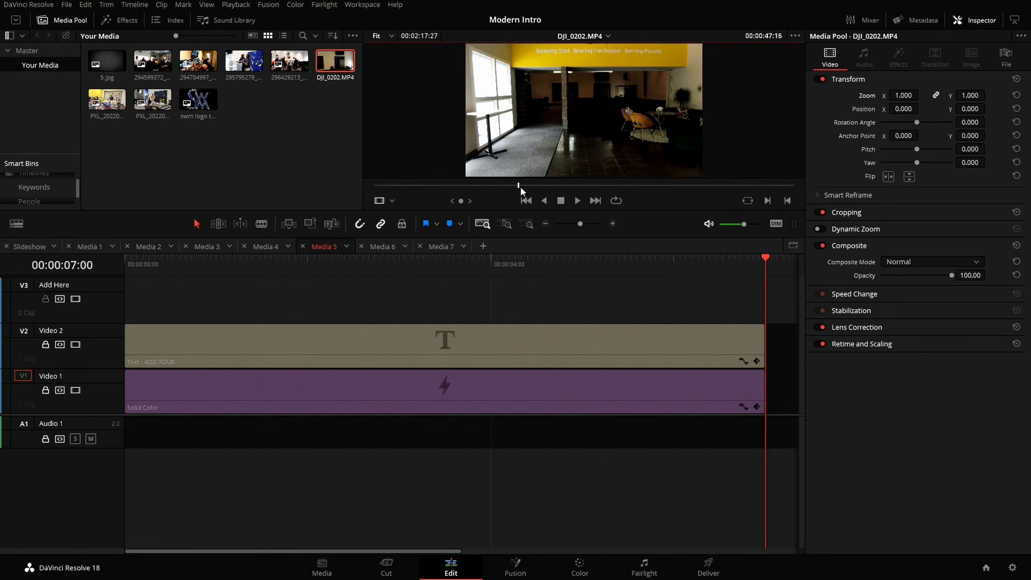
{"action": "mouse_move", "coordinate": [520, 186]}
{"action": "left_mouse_down"}
{"action": "mouse_move", "coordinate": [544, 184]}
{"action": "mouse_move", "coordinate": [492, 188]}
{"action": "mouse_move", "coordinate": [518, 185]}
{"action": "mouse_move", "coordinate": [505, 186]}
{"action": "left_mouse_up"}
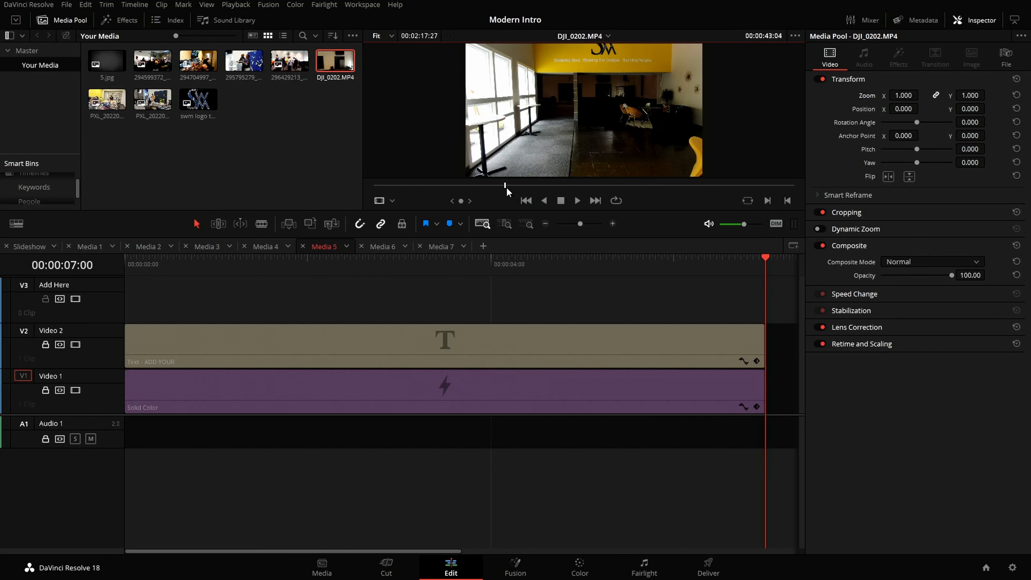
{"action": "left_click_drag", "start_coordinate": [504, 185], "coordinate": [486, 184]}
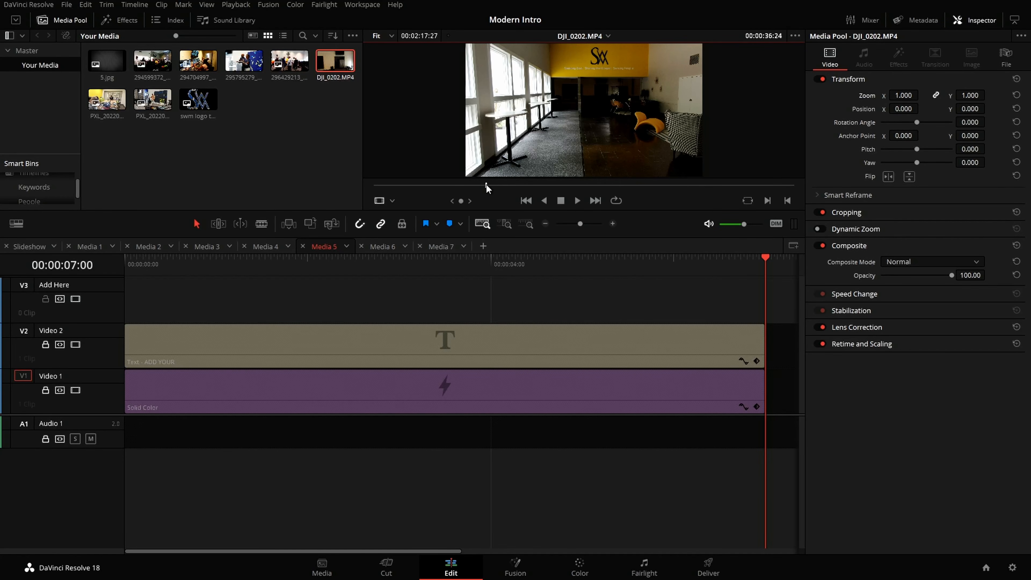
{"action": "left_click", "coordinate": [768, 200]}
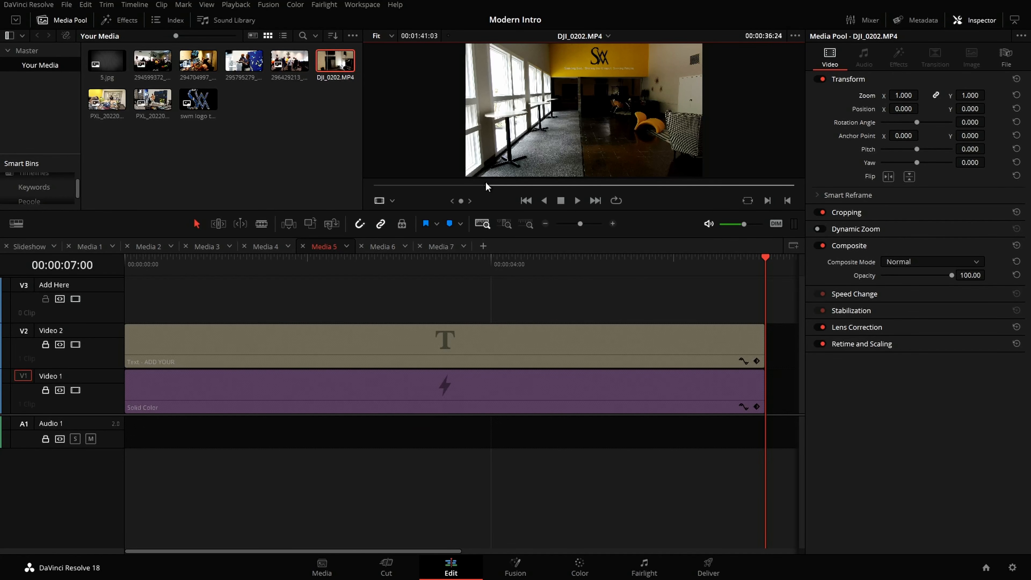
Place the marked DJI_0202.MP4 clip at the start of Media 5's Add Here track and trim it to 7 seconds
{"action": "left_click_drag", "start_coordinate": [542, 152], "coordinate": [116, 299]}
{"action": "key", "text": "shift+z"}
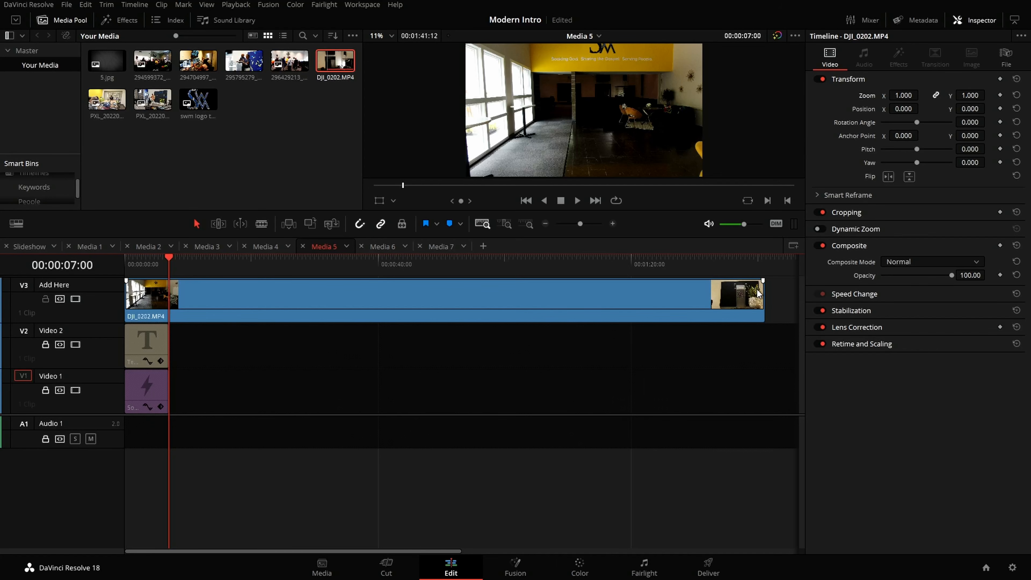
{"action": "left_click_drag", "start_coordinate": [757, 296], "coordinate": [170, 321]}
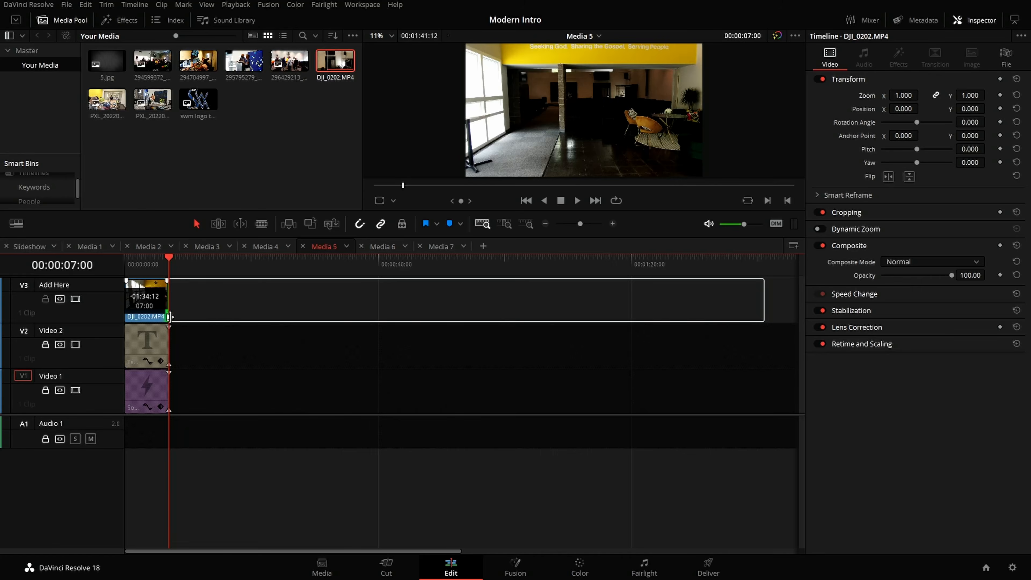
{"action": "key", "text": "shift+z"}
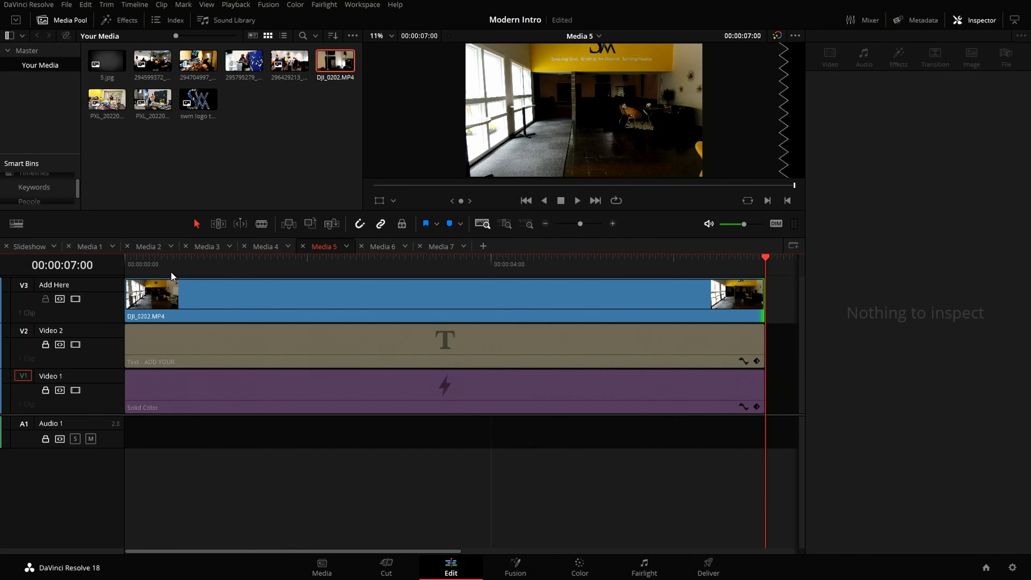
{"action": "left_click_drag", "start_coordinate": [165, 257], "coordinate": [759, 271]}
In the Media 6 timeline, add the PXL stage speaker photo to the Add Here track, extend it to 7 seconds and preview a middle frame
{"action": "left_click", "coordinate": [382, 246]}
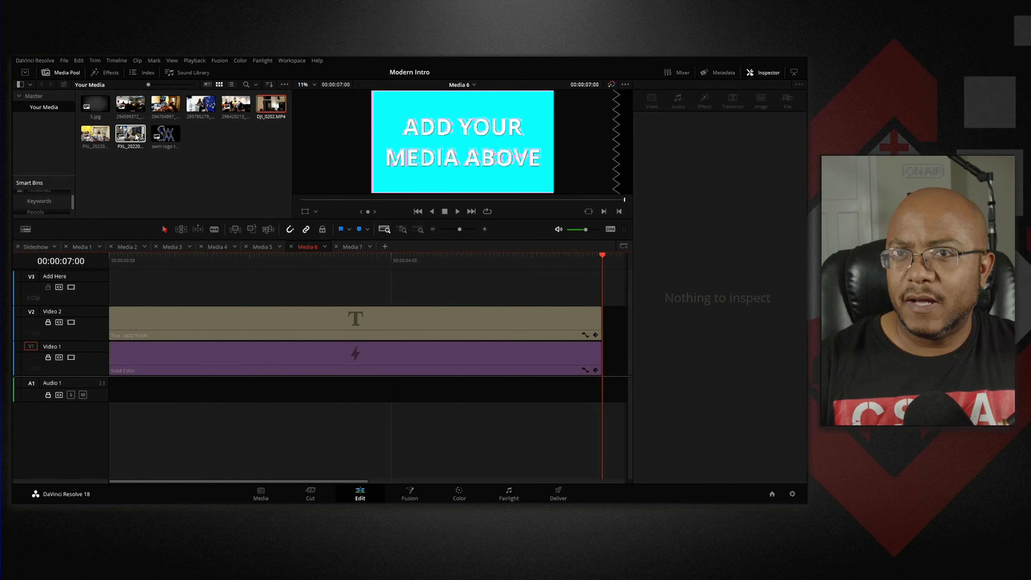
{"action": "left_click_drag", "start_coordinate": [136, 137], "coordinate": [119, 286]}
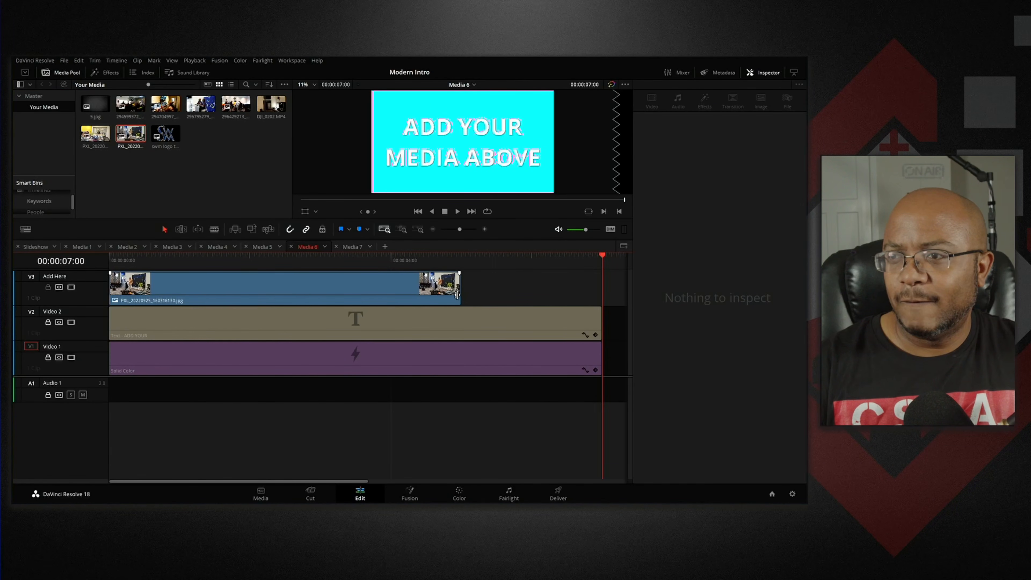
{"action": "left_click_drag", "start_coordinate": [457, 294], "coordinate": [601, 289]}
{"action": "left_click", "coordinate": [428, 262]}
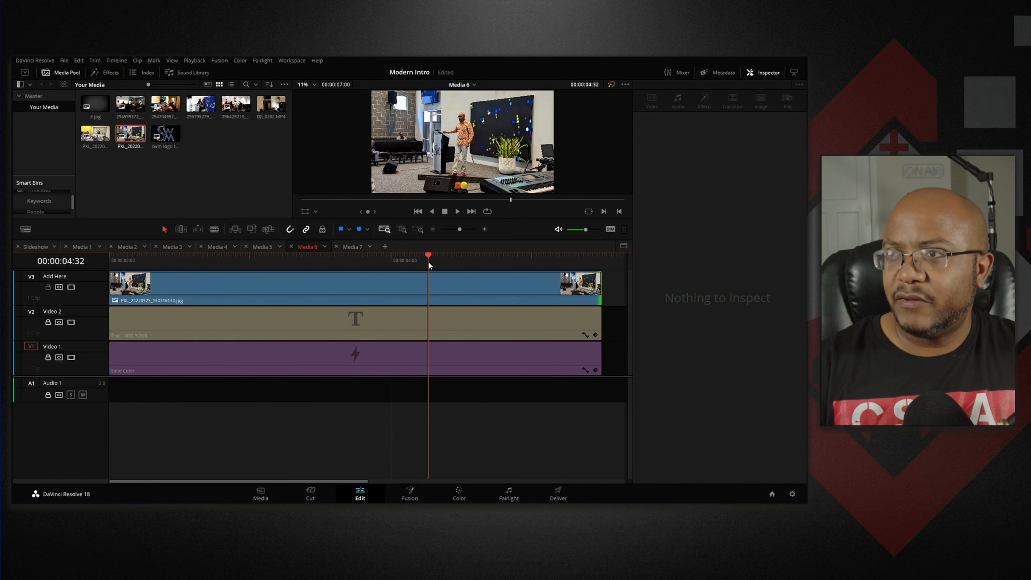
In the Media 7 timeline, add the 294704997 control room photo to the Add Here track and extend it to 7 seconds
{"action": "left_click", "coordinate": [355, 247]}
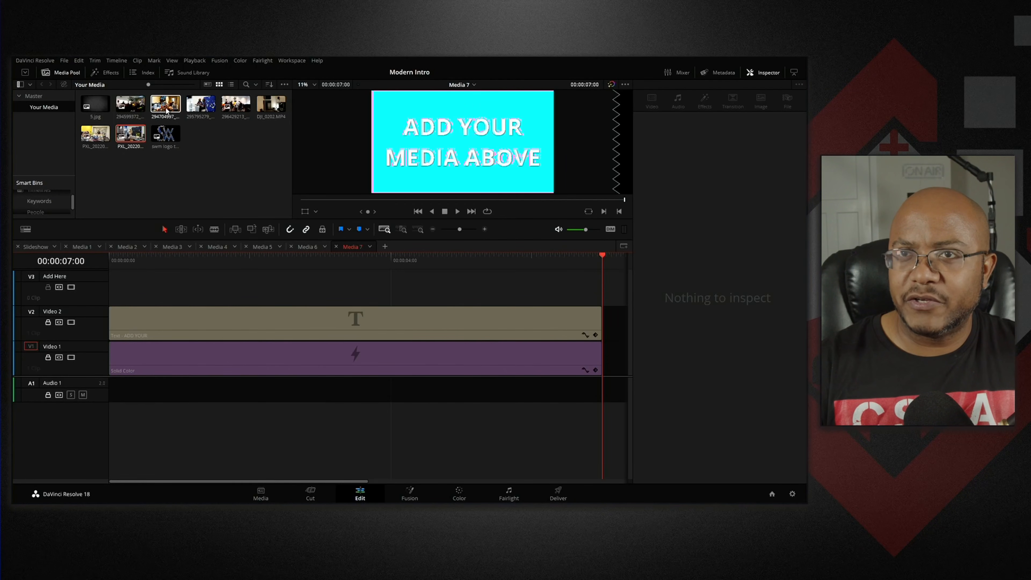
{"action": "left_click_drag", "start_coordinate": [167, 110], "coordinate": [157, 297]}
{"action": "left_click_drag", "start_coordinate": [457, 299], "coordinate": [597, 299]}
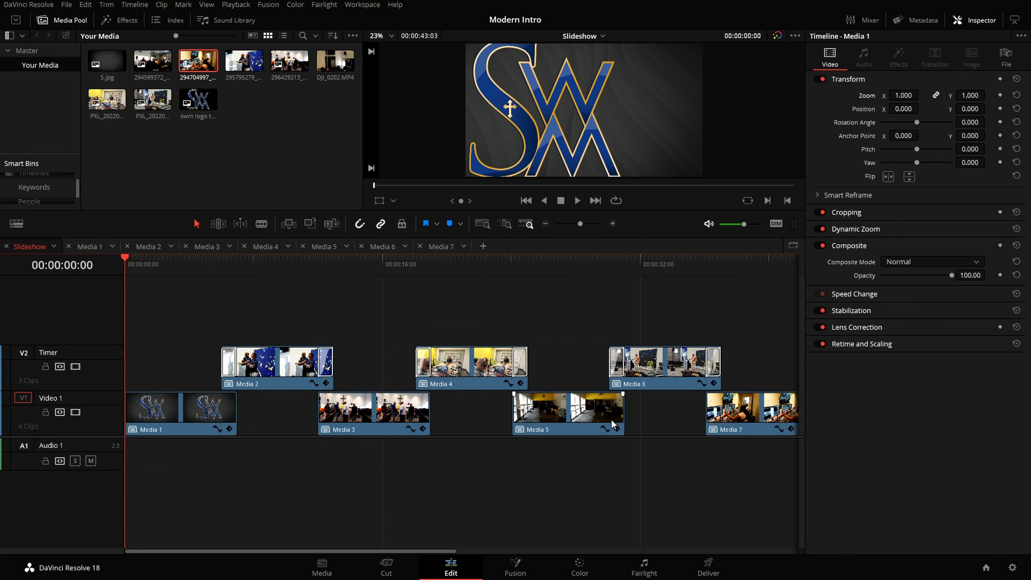
Play the Slideshow timeline in an enlarged viewer and replay it looped from 00:00:40:24 to check the wrap-around
{"action": "left_click", "coordinate": [577, 200]}
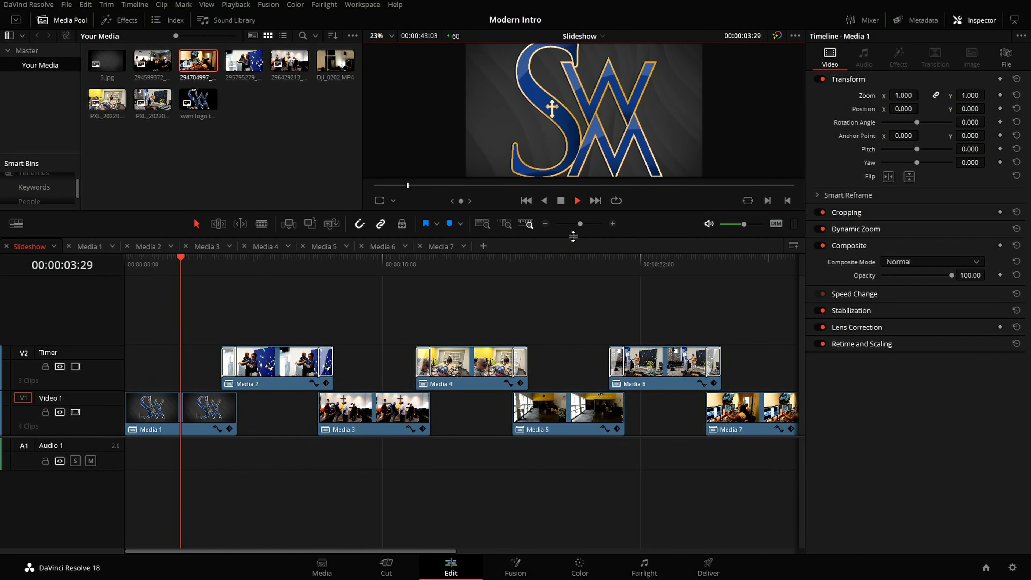
{"action": "left_click_drag", "start_coordinate": [573, 236], "coordinate": [572, 293]}
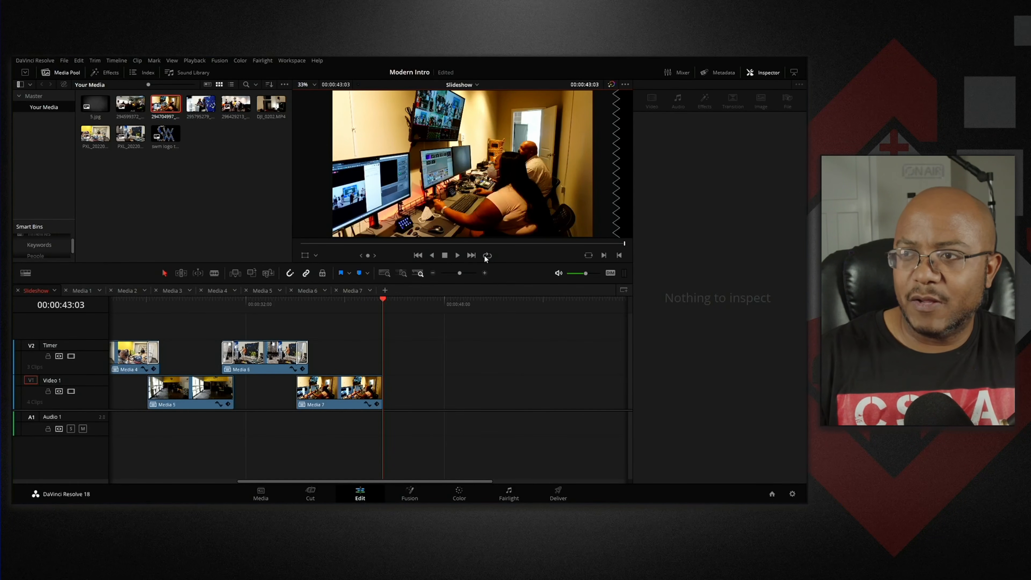
{"action": "left_click", "coordinate": [349, 299]}
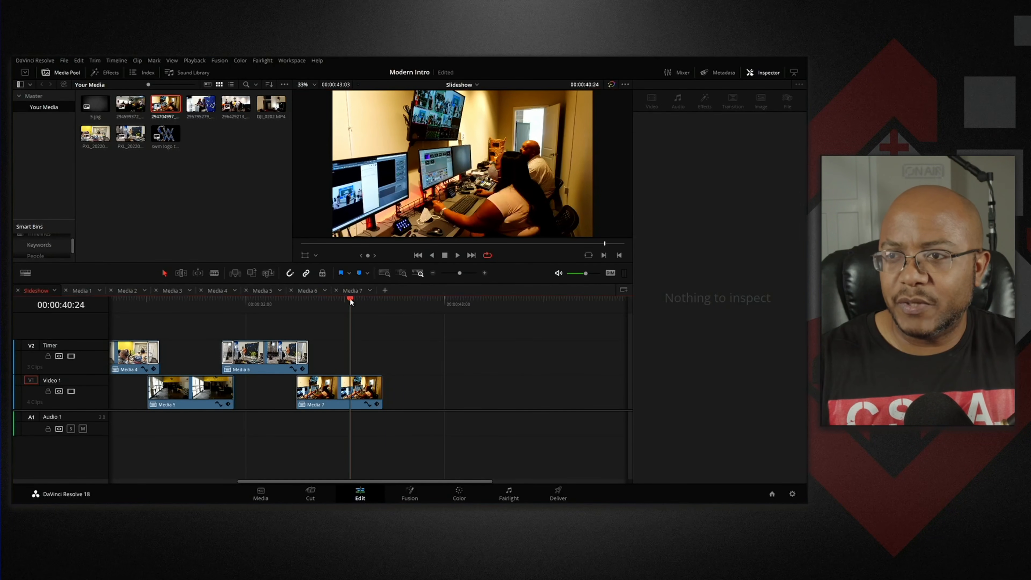
{"action": "left_click", "coordinate": [456, 254]}
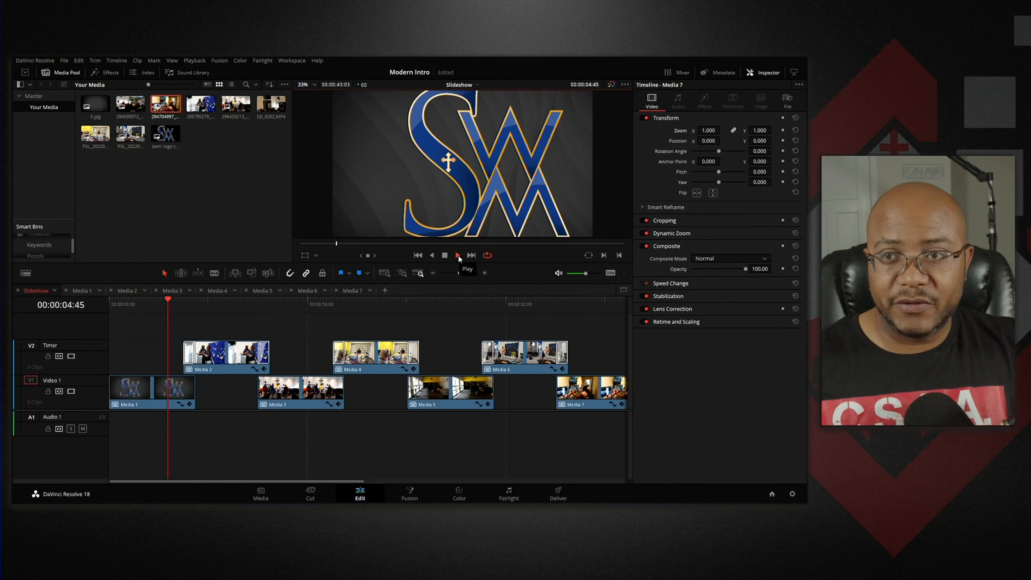
{"action": "key", "text": "space"}
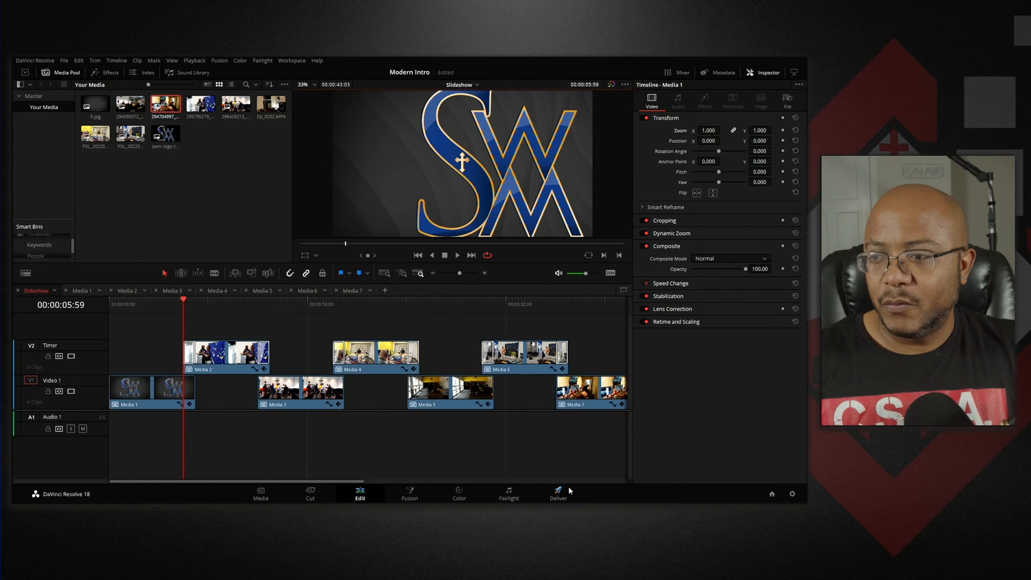
Set up a YouTube 1080p export named SWM-Intro with direct YouTube upload off, and render it through the render queue
{"action": "left_click", "coordinate": [558, 494]}
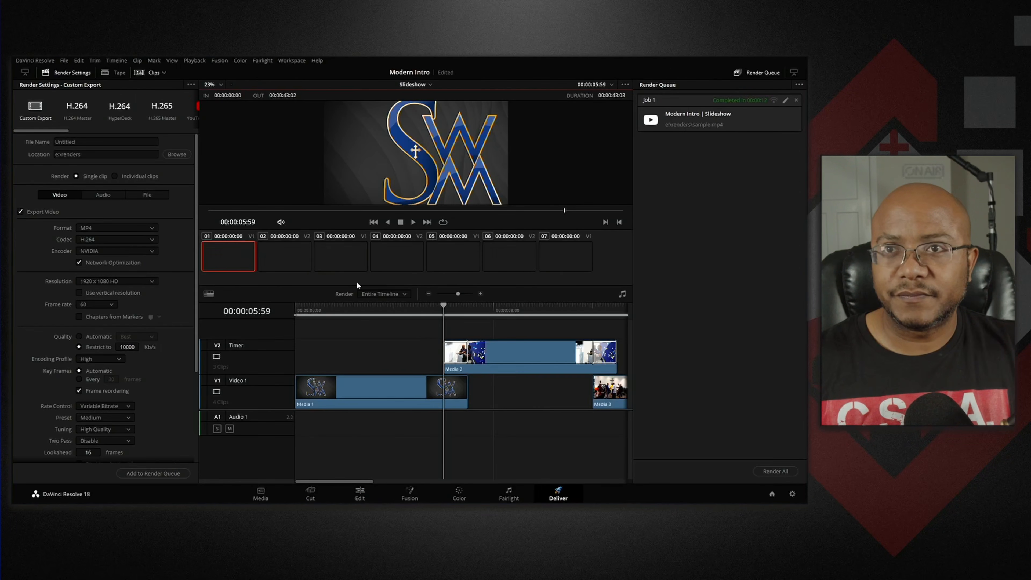
{"action": "left_click_drag", "start_coordinate": [63, 131], "coordinate": [94, 134]}
{"action": "left_click", "coordinate": [102, 107]}
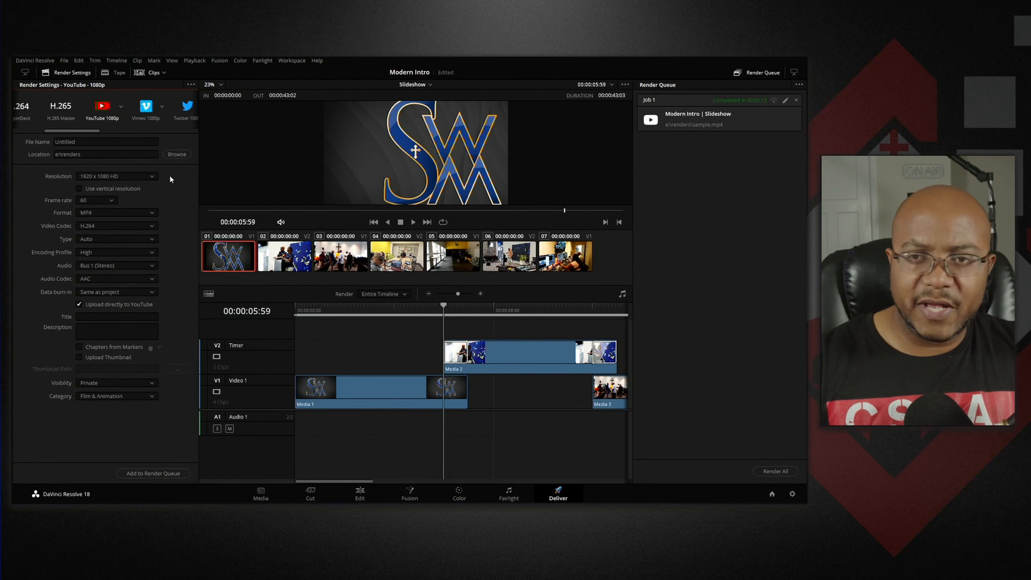
{"action": "left_click", "coordinate": [98, 308]}
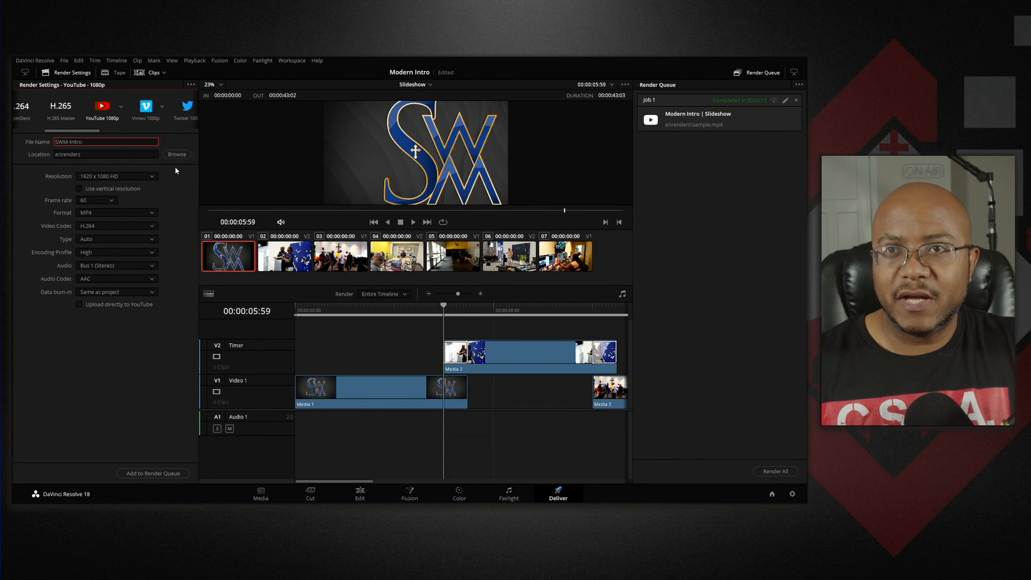
{"action": "left_click", "coordinate": [139, 474]}
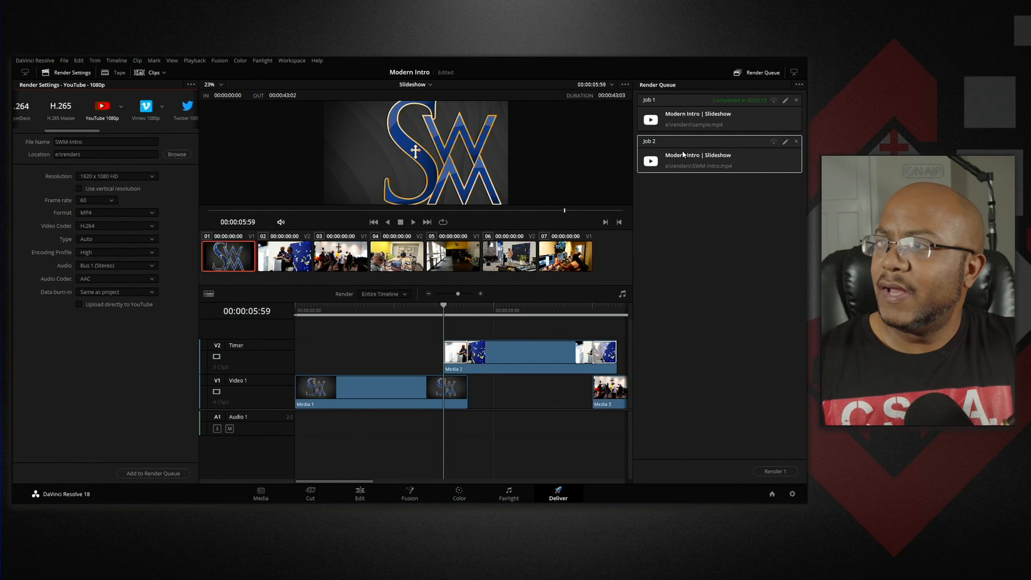
{"action": "left_click", "coordinate": [776, 472]}
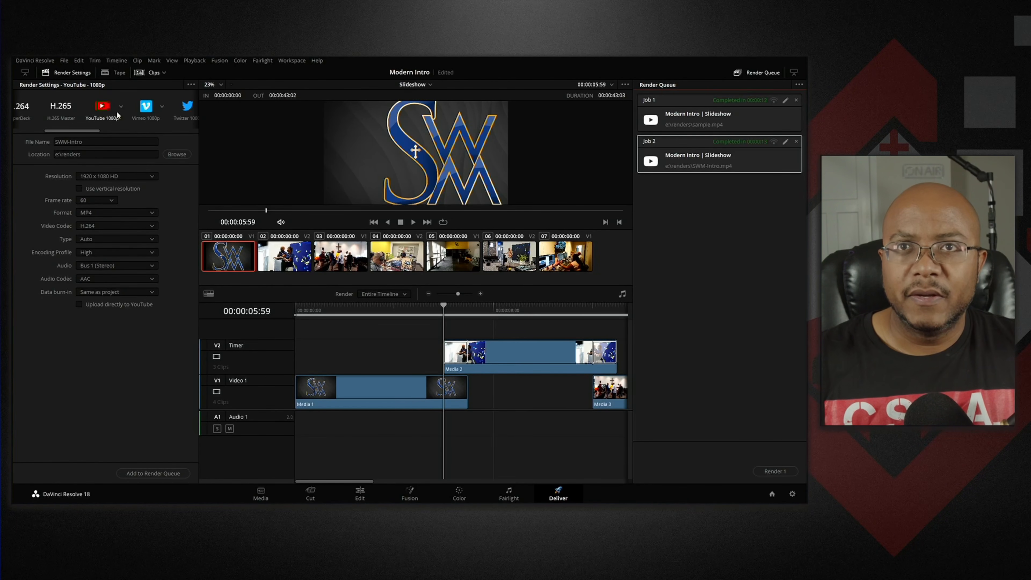
Quit DaVinci Resolve and switch to OBS, dismissing the missing files dialog without replacing anything
{"action": "left_click", "coordinate": [35, 61]}
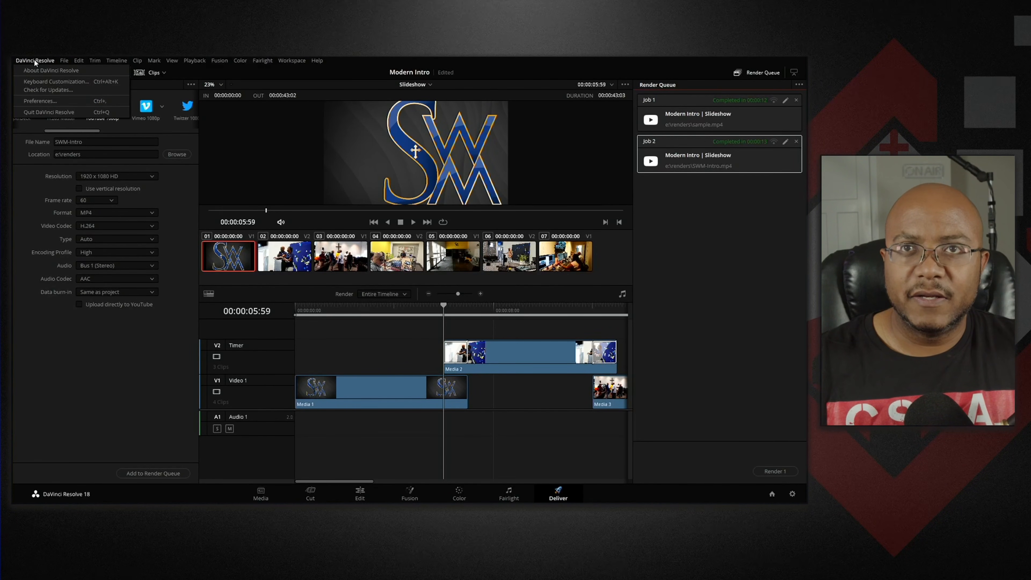
{"action": "left_click", "coordinate": [48, 112]}
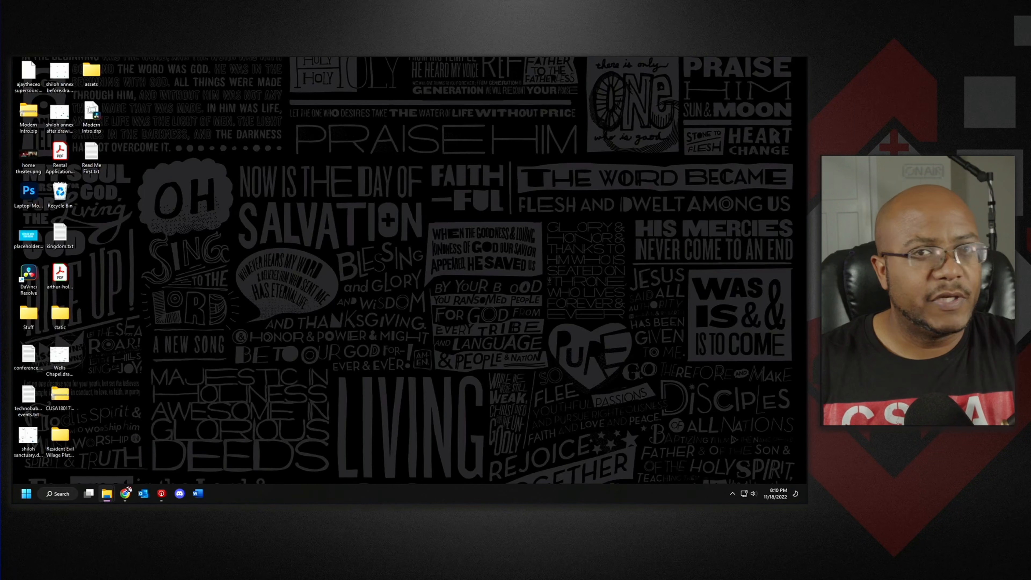
{"action": "left_click_drag", "start_coordinate": [373, 181], "coordinate": [412, 166]}
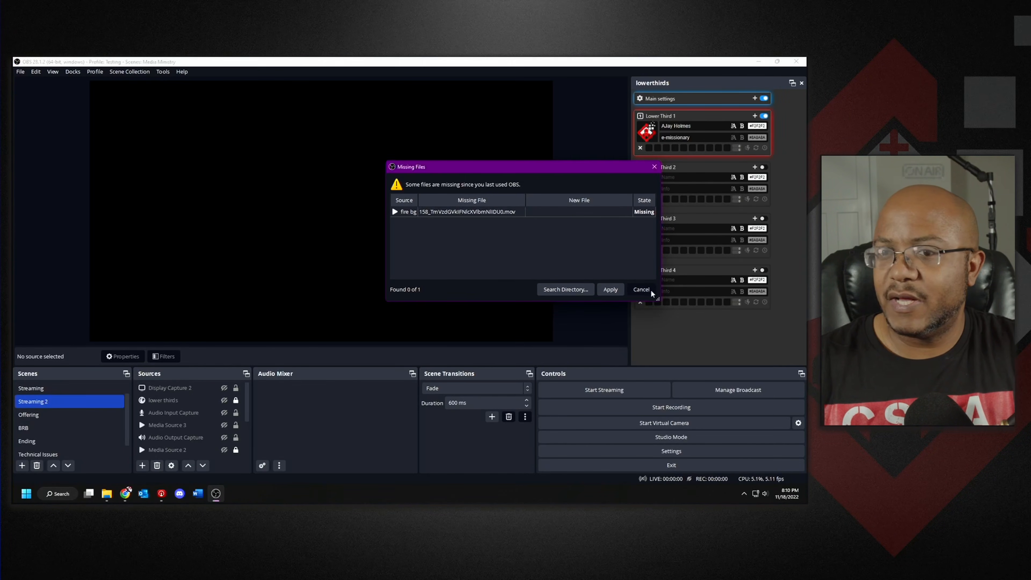
{"action": "left_click", "coordinate": [641, 290]}
Open the Starting Soon scene, hide its Church Name source and select the Live Stream Intro source
{"action": "left_click", "coordinate": [52, 390]}
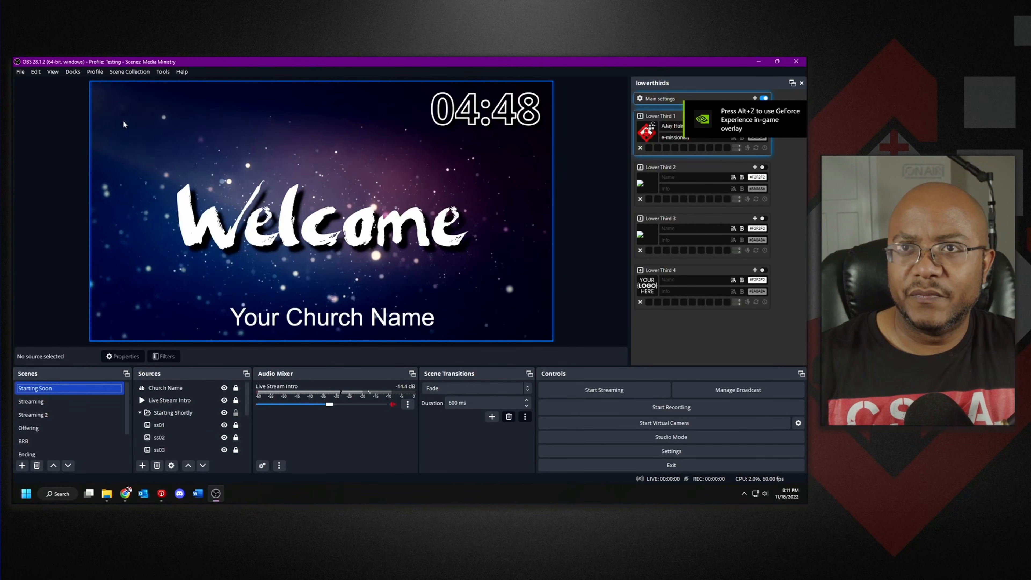
{"action": "left_click", "coordinate": [130, 71]}
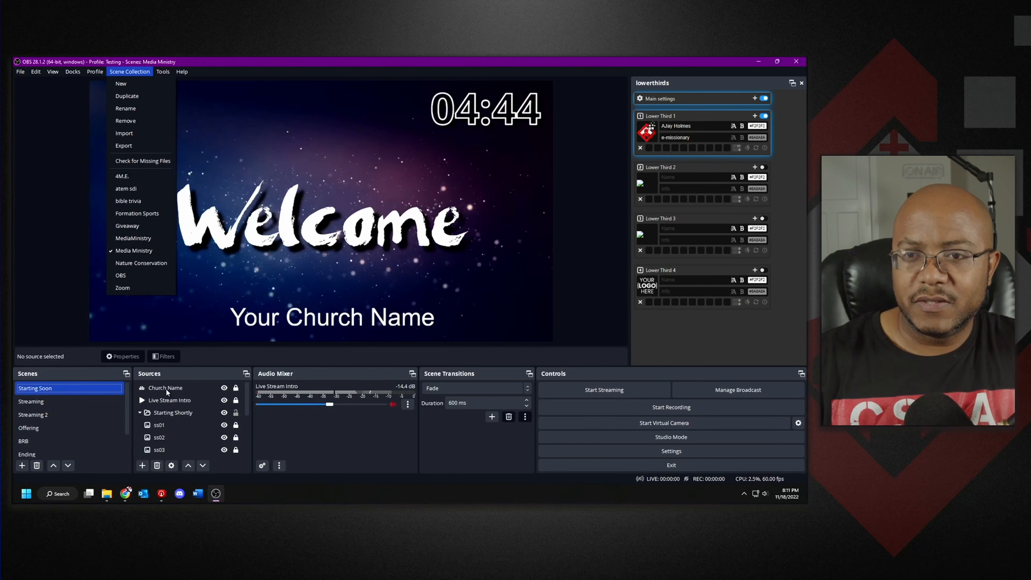
{"action": "left_click", "coordinate": [169, 399]}
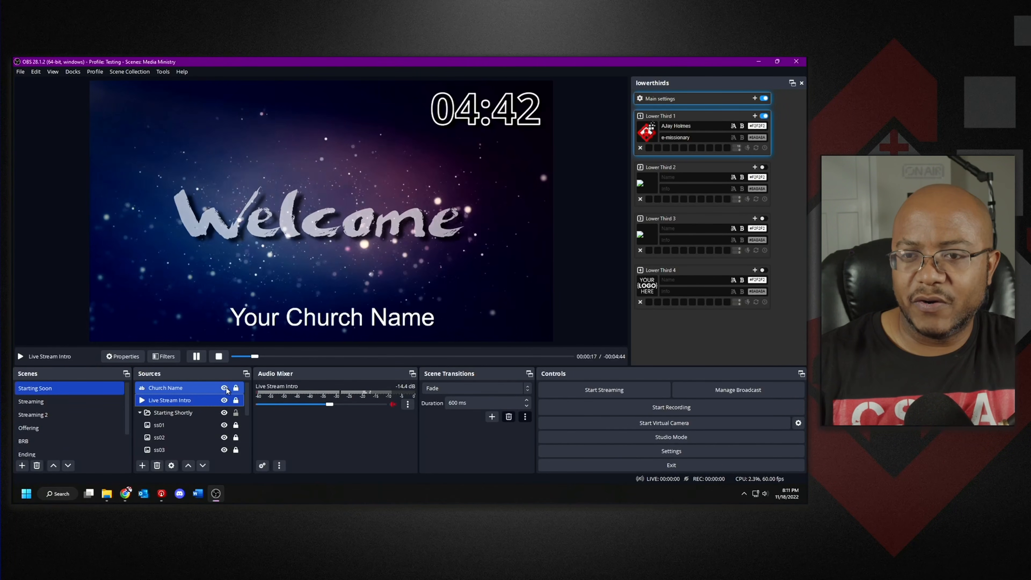
{"action": "left_click", "coordinate": [206, 407]}
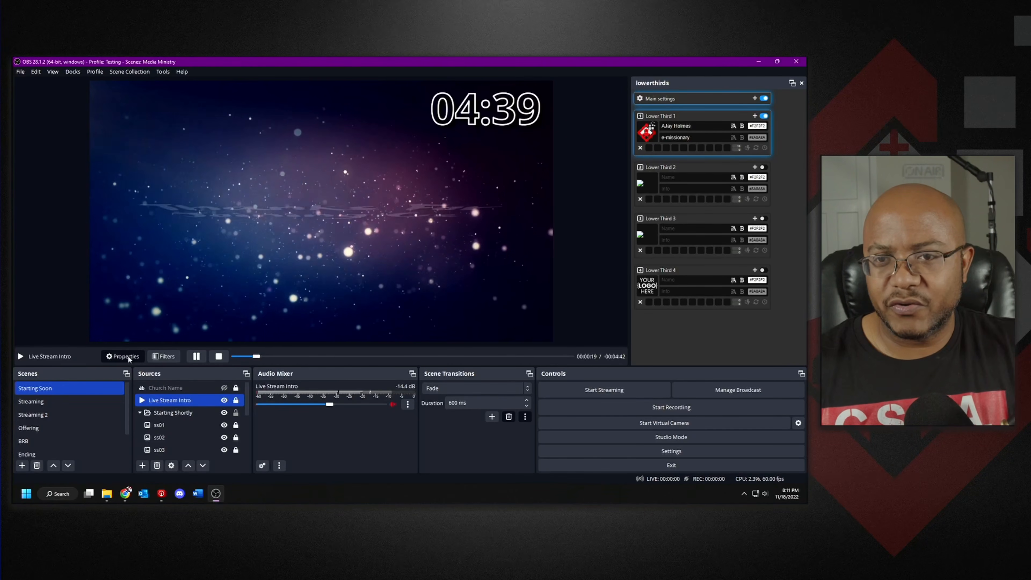
Replace the local file of the Live Stream Intro source with SWM-Intro.mp4 from the Renders folder on drive E
{"action": "left_click", "coordinate": [123, 356]}
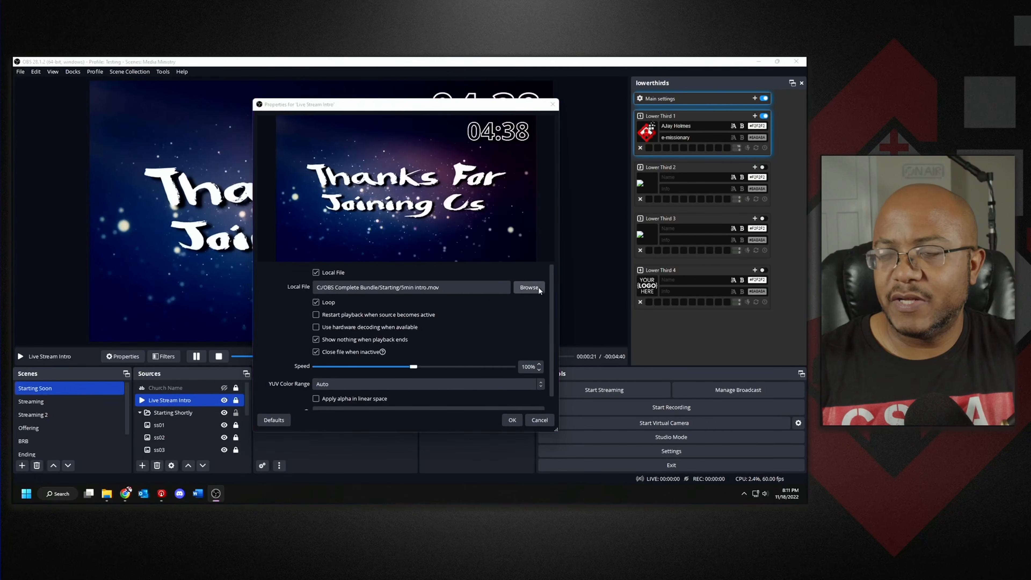
{"action": "left_click", "coordinate": [529, 287]}
{"action": "left_click", "coordinate": [295, 288]}
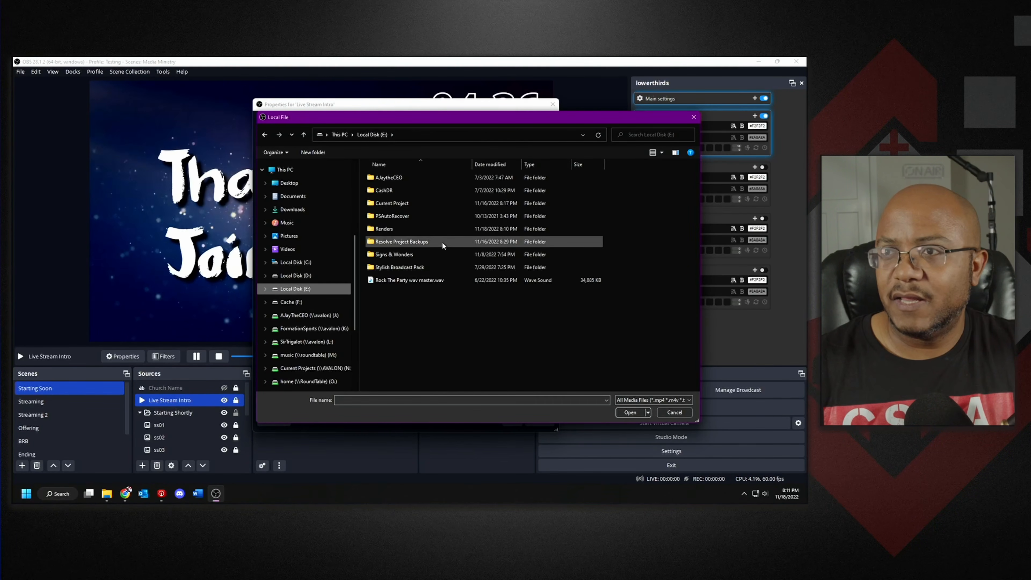
{"action": "double_click", "coordinate": [404, 228]}
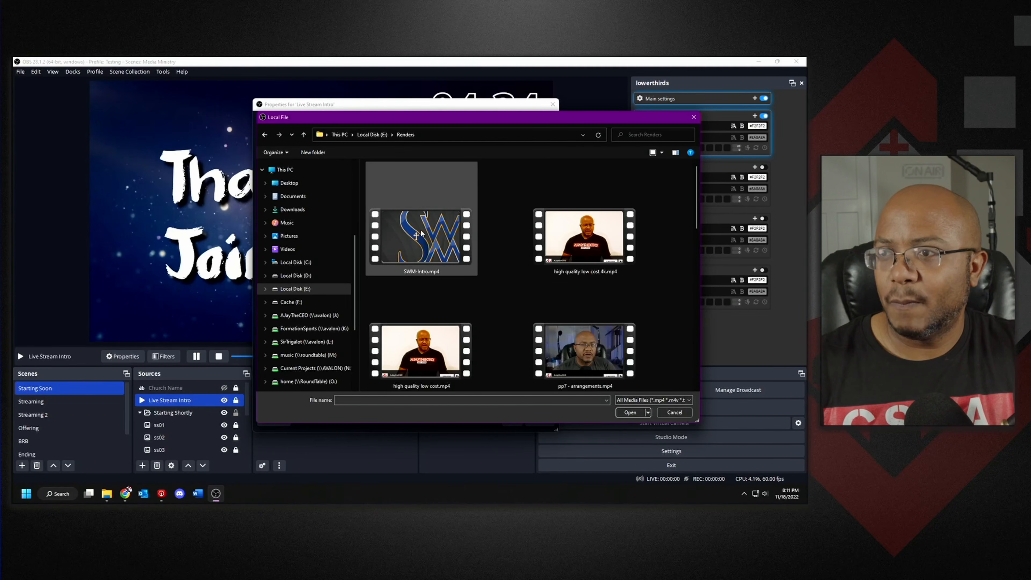
{"action": "left_click", "coordinate": [630, 413]}
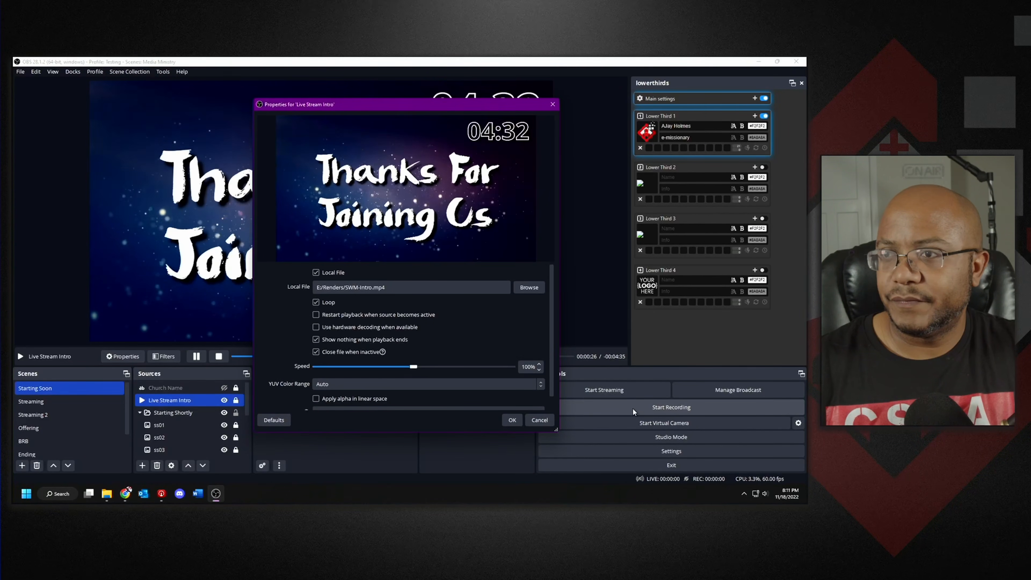
{"action": "left_click", "coordinate": [512, 420]}
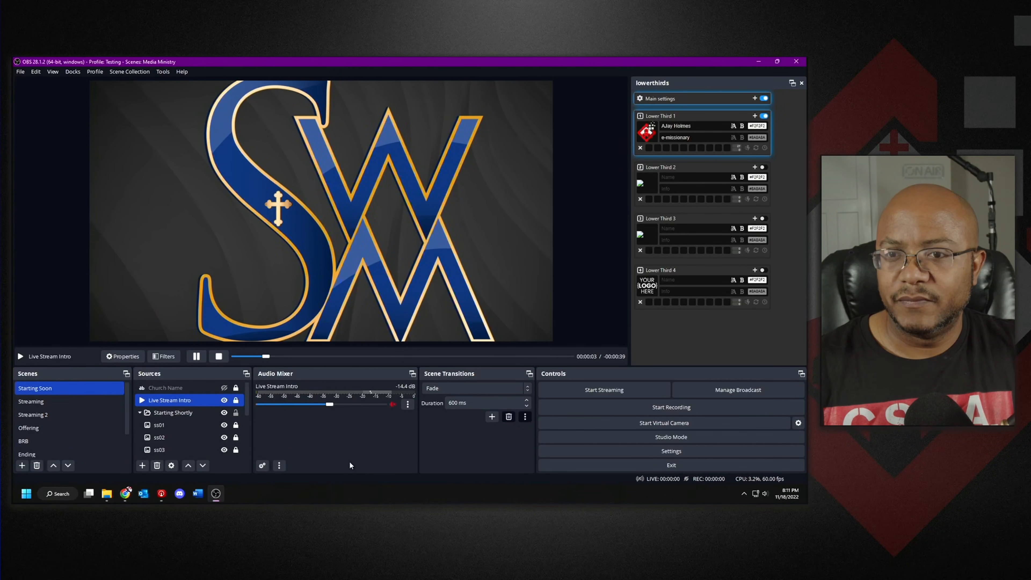
{"action": "left_click", "coordinate": [129, 355]}
{"action": "left_click", "coordinate": [541, 420]}
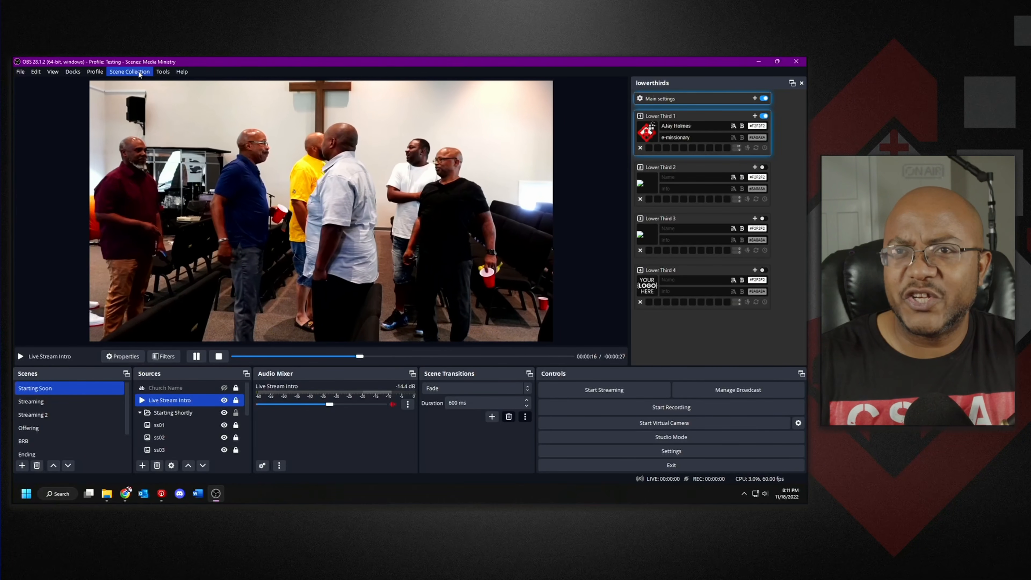
Switch to the MediaMinistry scene collection and open its PreService scene
{"action": "left_click", "coordinate": [130, 71]}
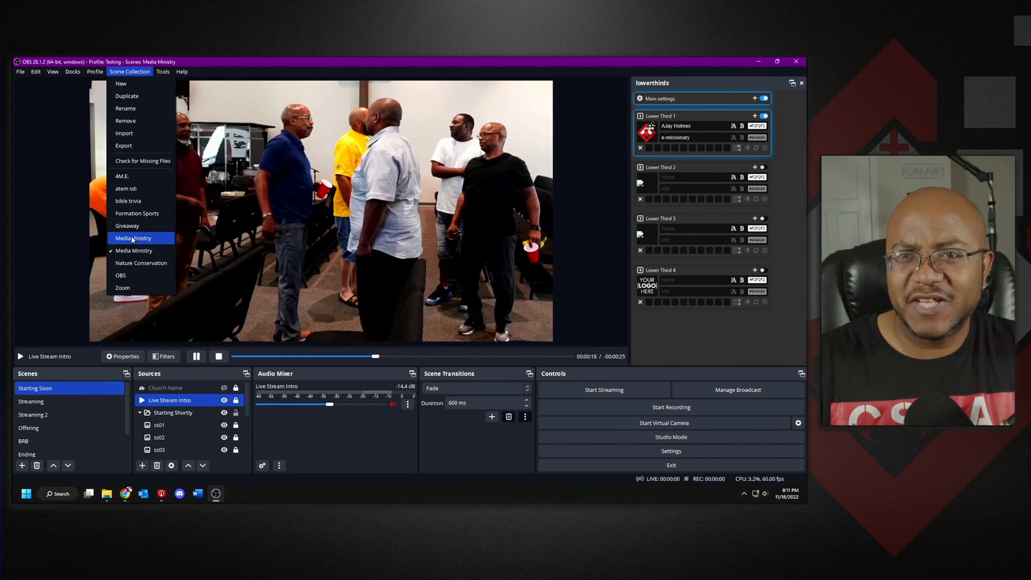
{"action": "left_click", "coordinate": [131, 236]}
{"action": "left_click", "coordinate": [28, 389]}
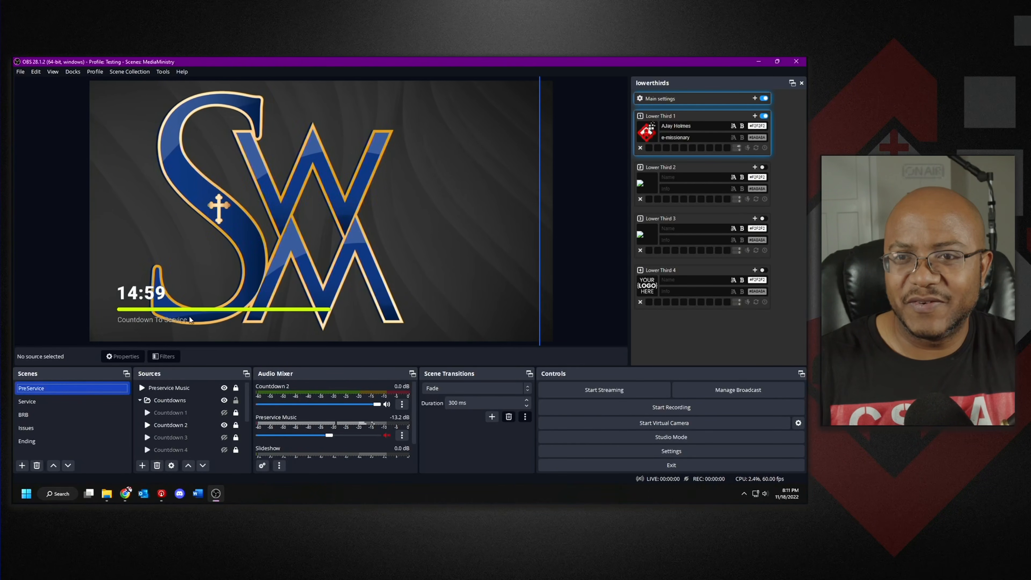
In the PreService scene, hide Countdown 2, show Countdown 8 and select the Preservice Music source
{"action": "left_click", "coordinate": [226, 413]}
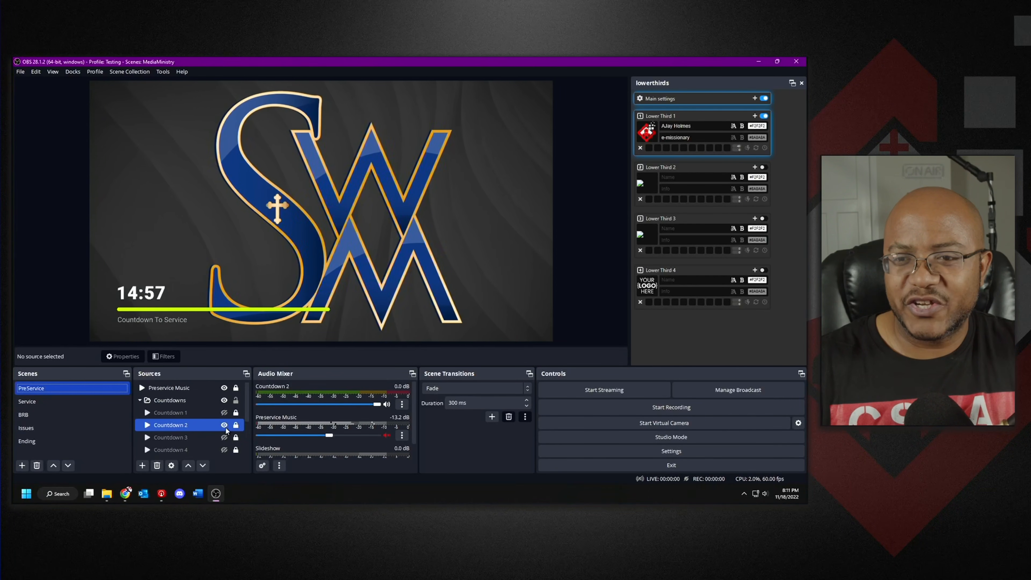
{"action": "left_click", "coordinate": [226, 425]}
{"action": "scroll", "coordinate": [225, 427], "scroll_direction": "down", "scroll_amount": 2}
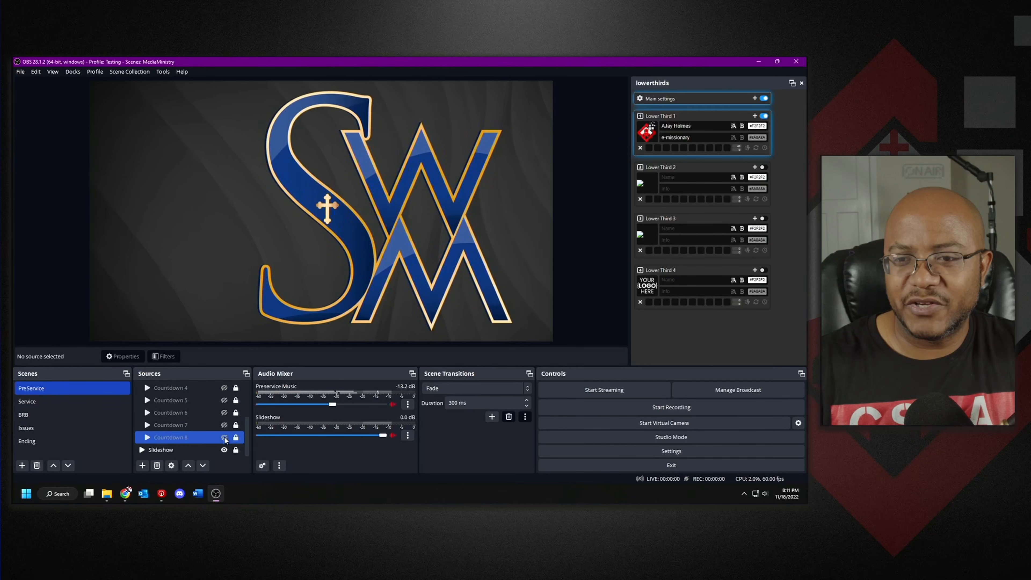
{"action": "left_click", "coordinate": [224, 437]}
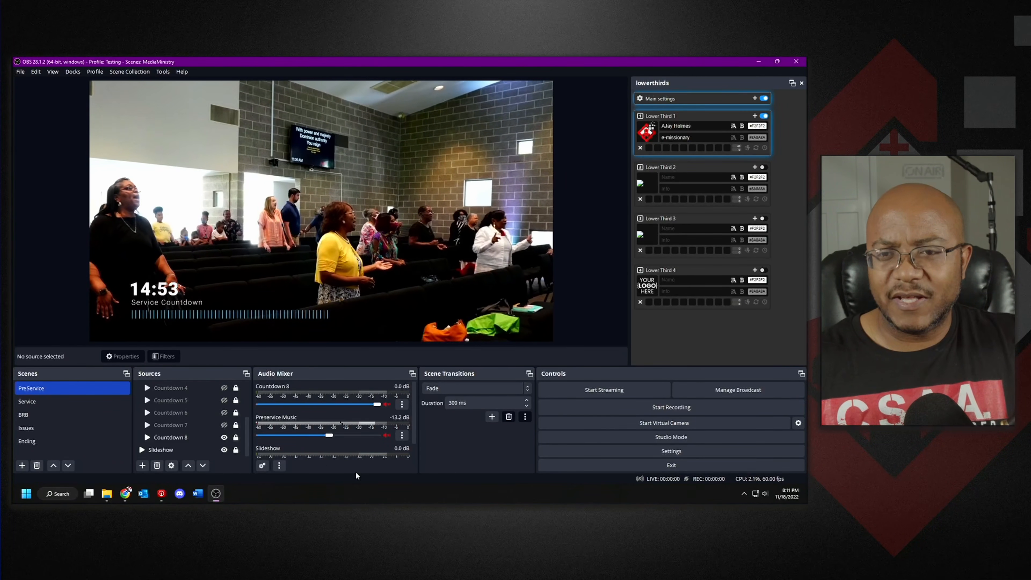
{"action": "scroll", "coordinate": [188, 393], "scroll_direction": "up", "scroll_amount": 2}
{"action": "left_click", "coordinate": [188, 388]}
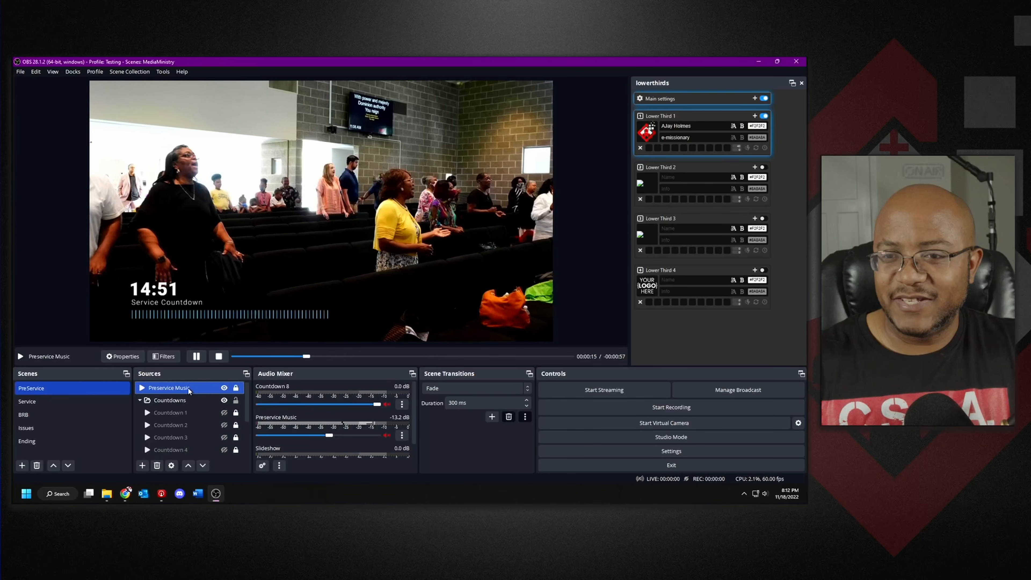
Set the local file of the PreService scene's Slideshow source to SWM-Intro.mp4 from the Renders folder on drive E
{"action": "scroll", "coordinate": [185, 422], "scroll_direction": "down", "scroll_amount": 2}
{"action": "left_click", "coordinate": [183, 451]}
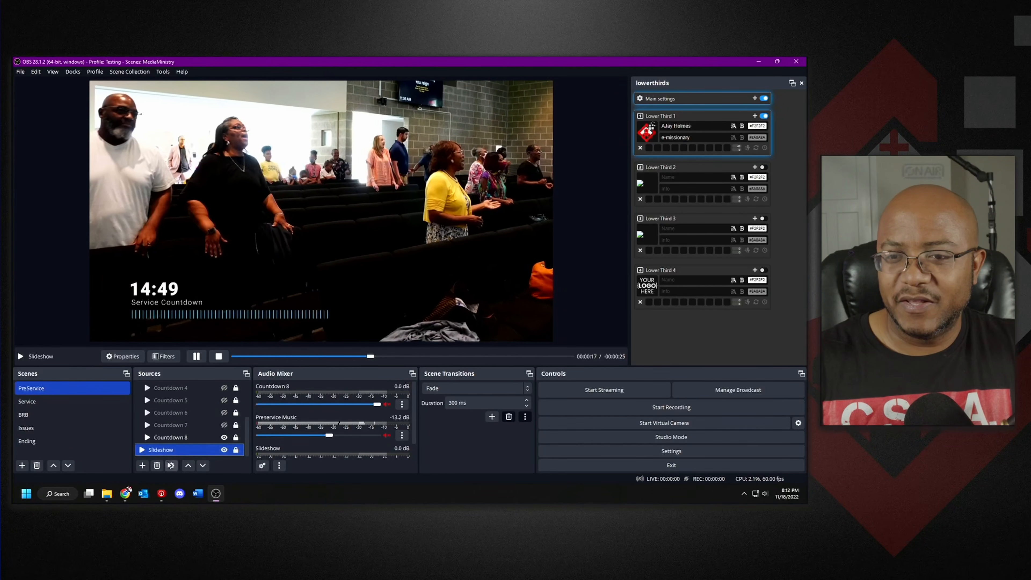
{"action": "left_click", "coordinate": [236, 450]}
{"action": "left_click", "coordinate": [123, 356]}
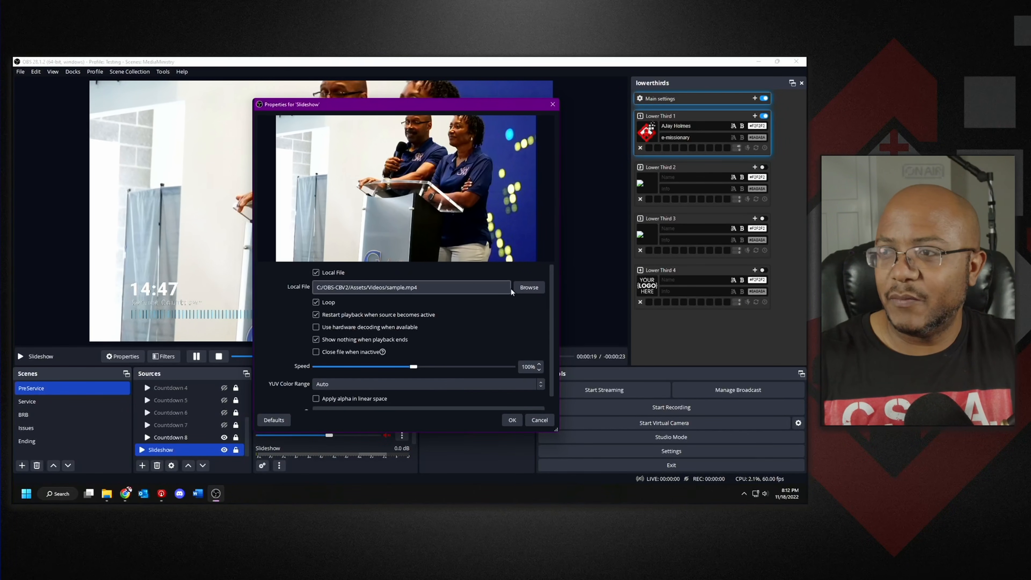
{"action": "left_click", "coordinate": [528, 287]}
{"action": "left_click", "coordinate": [307, 288]}
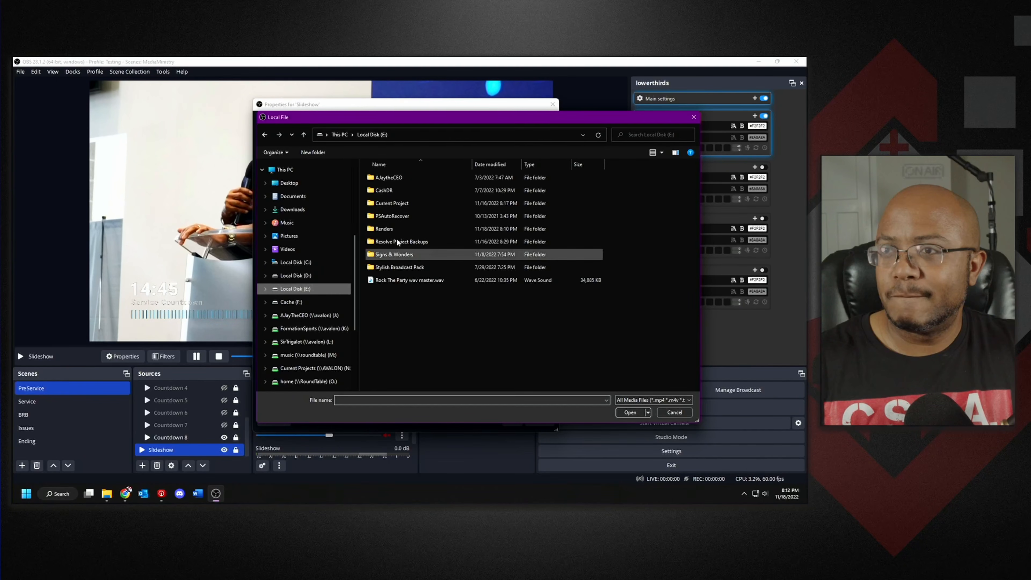
{"action": "double_click", "coordinate": [407, 201]}
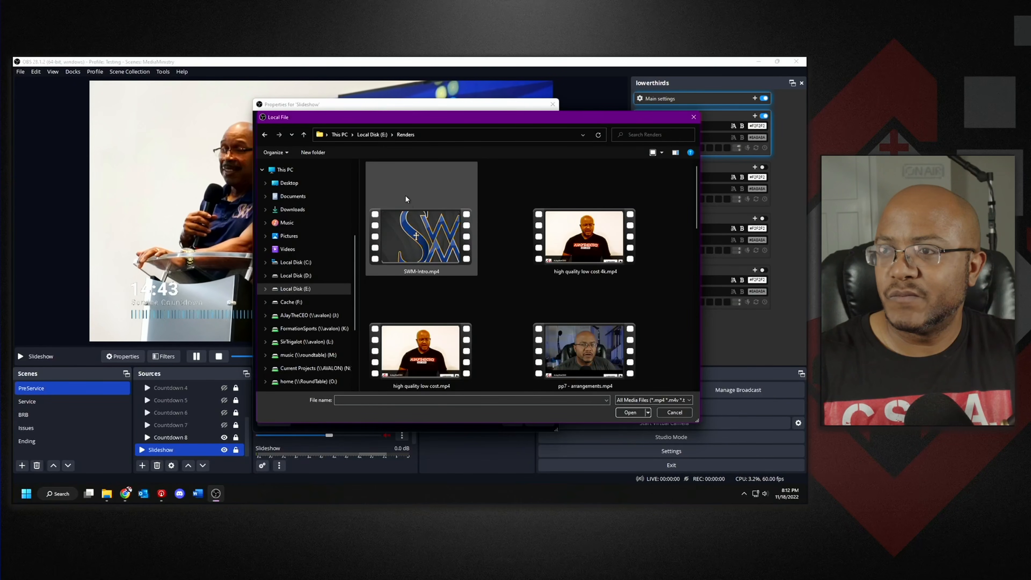
{"action": "double_click", "coordinate": [419, 236]}
{"action": "left_click", "coordinate": [508, 418]}
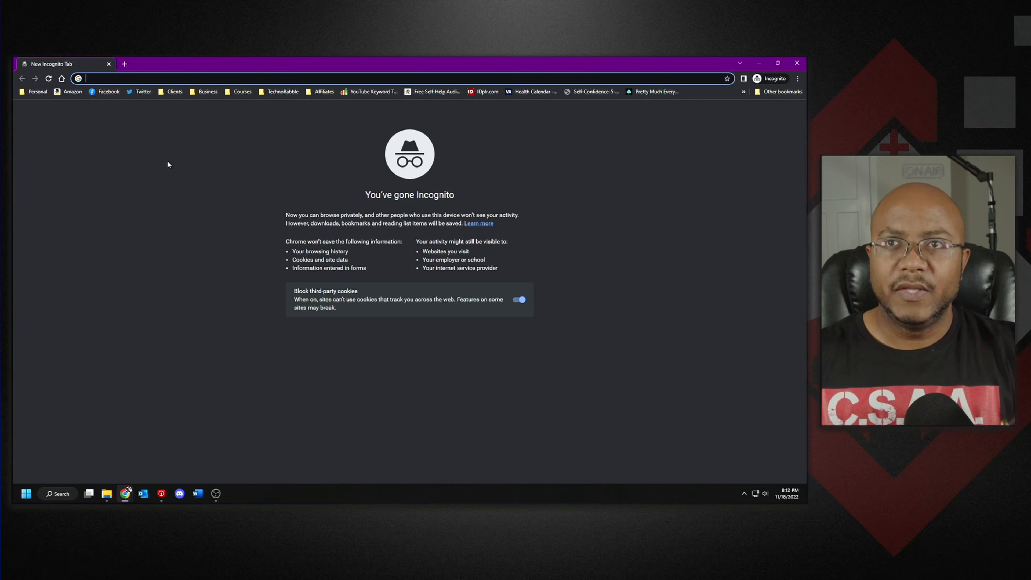
Switch to an incognito Chrome window, go to ajaytheceo.com and open its Digital store page, dismissing the ad
{"action": "type", "text": "ajaythe"}
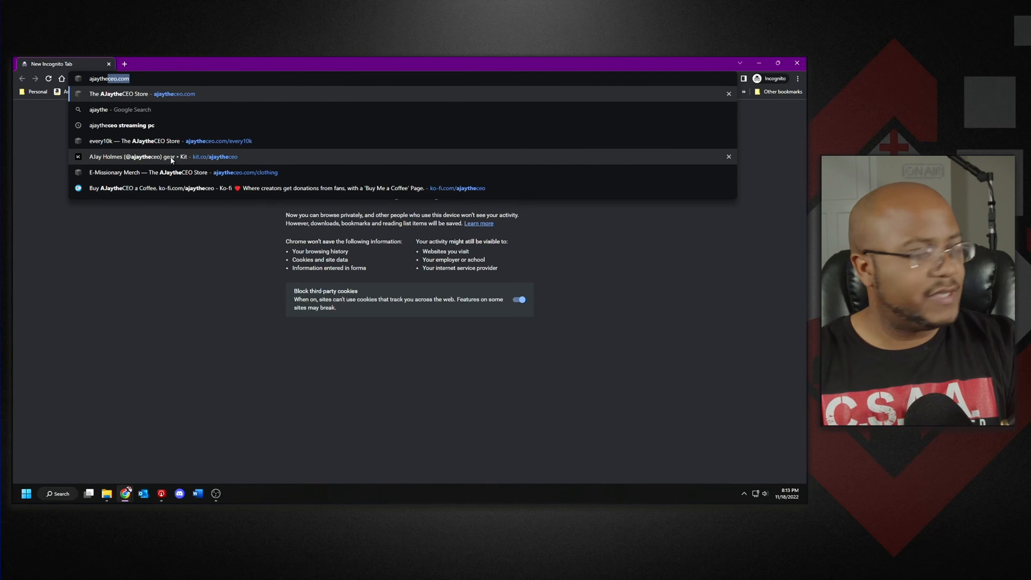
{"action": "type", "text": "ceo.com"}
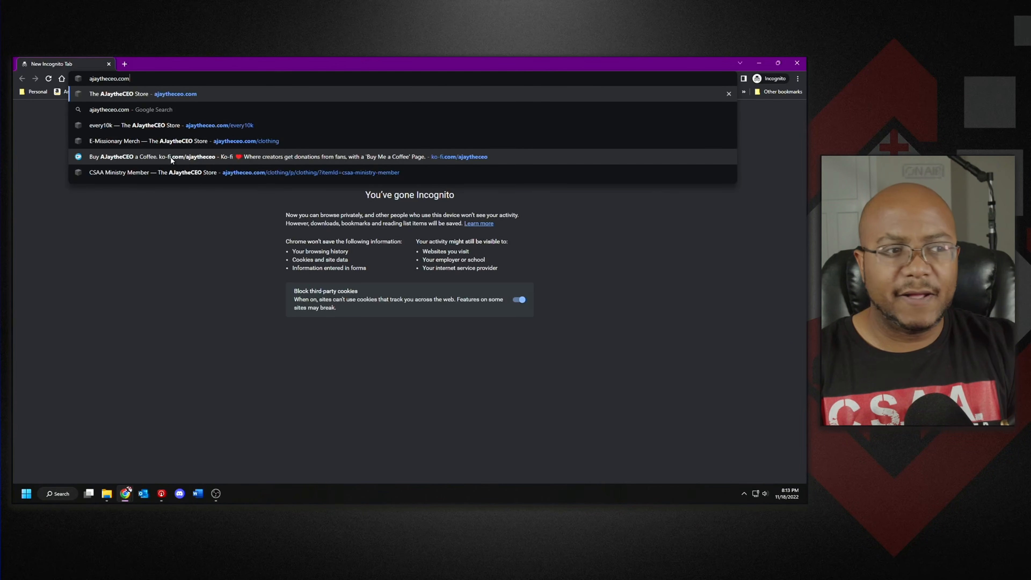
{"action": "key", "text": "Return"}
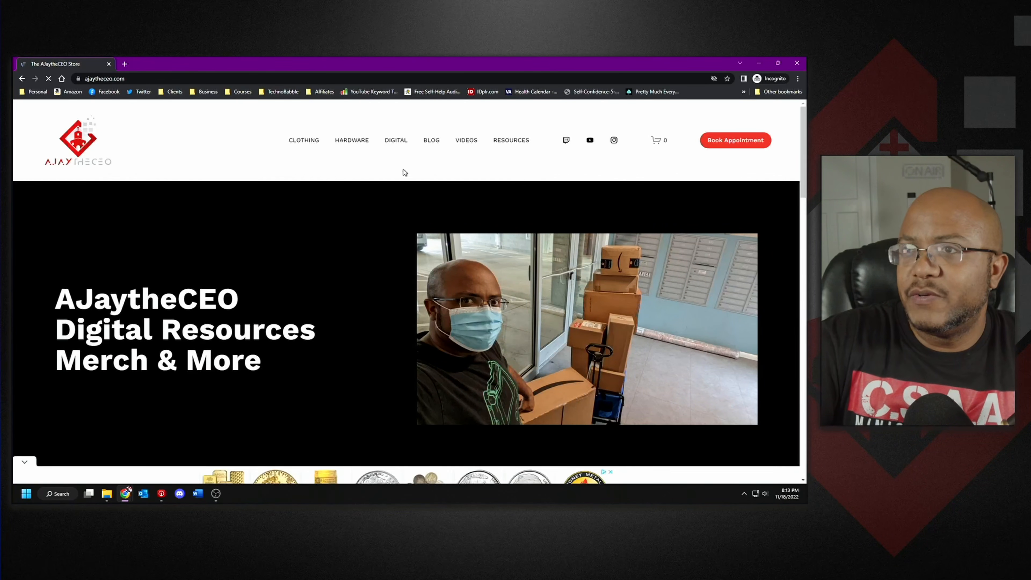
{"action": "left_click", "coordinate": [397, 140]}
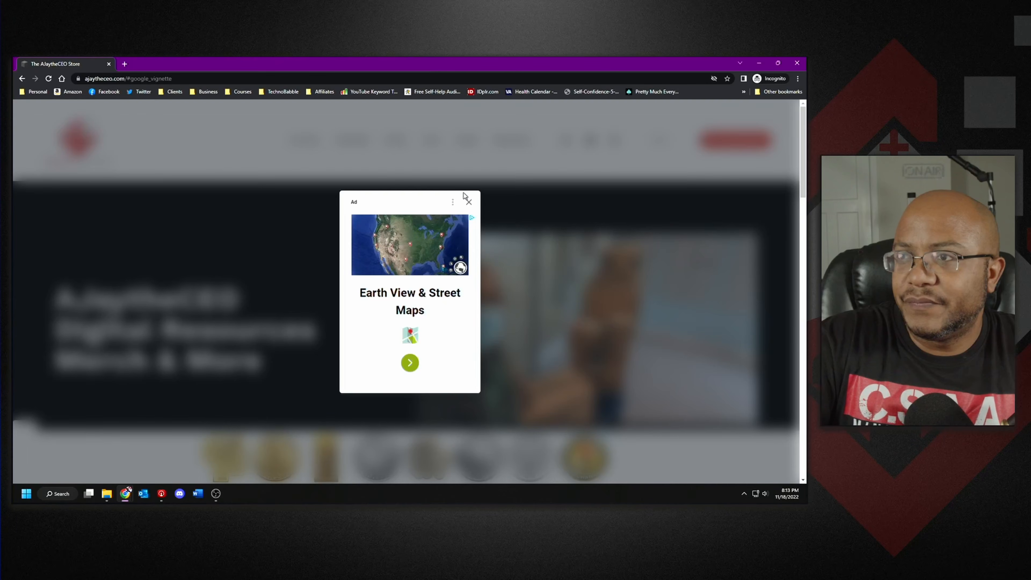
{"action": "left_click", "coordinate": [469, 202]}
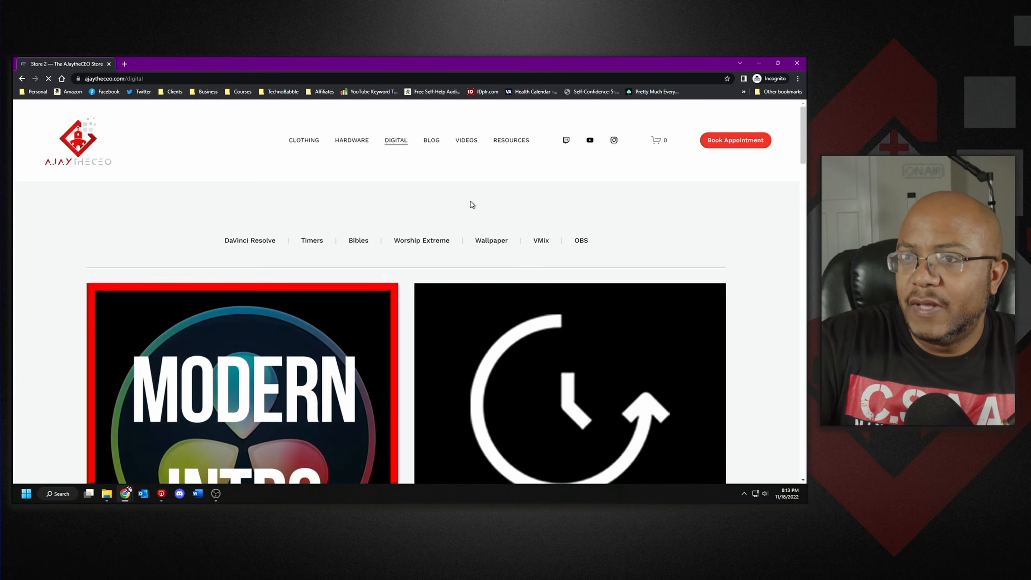
Filter the digital store to the DaVinci Resolve category and open the DaVinci Resolve - Modern Intro product page
{"action": "left_click", "coordinate": [261, 241]}
{"action": "scroll", "coordinate": [412, 315], "scroll_direction": "down", "scroll_amount": 5}
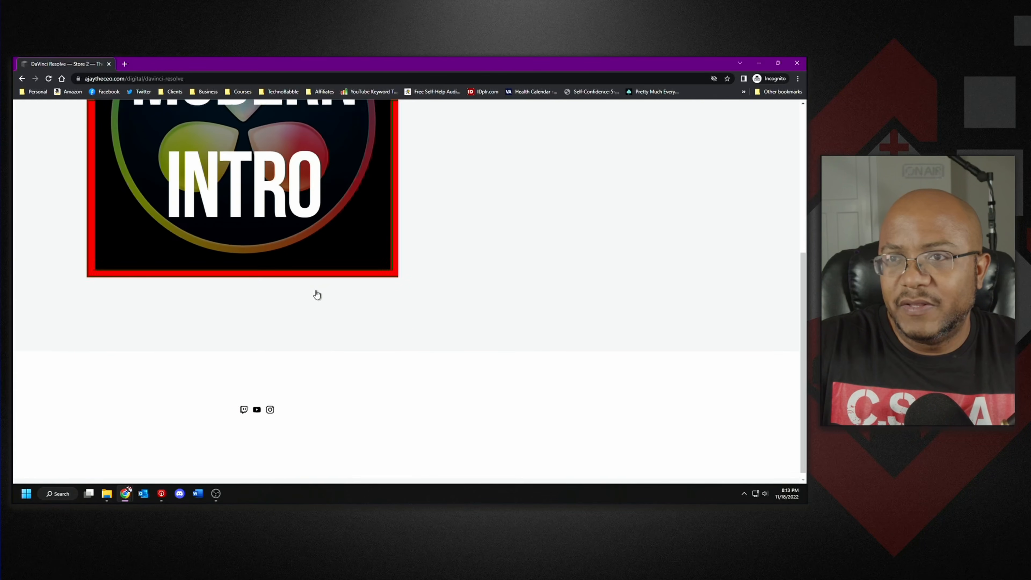
{"action": "scroll", "coordinate": [317, 295], "scroll_direction": "up", "scroll_amount": 4}
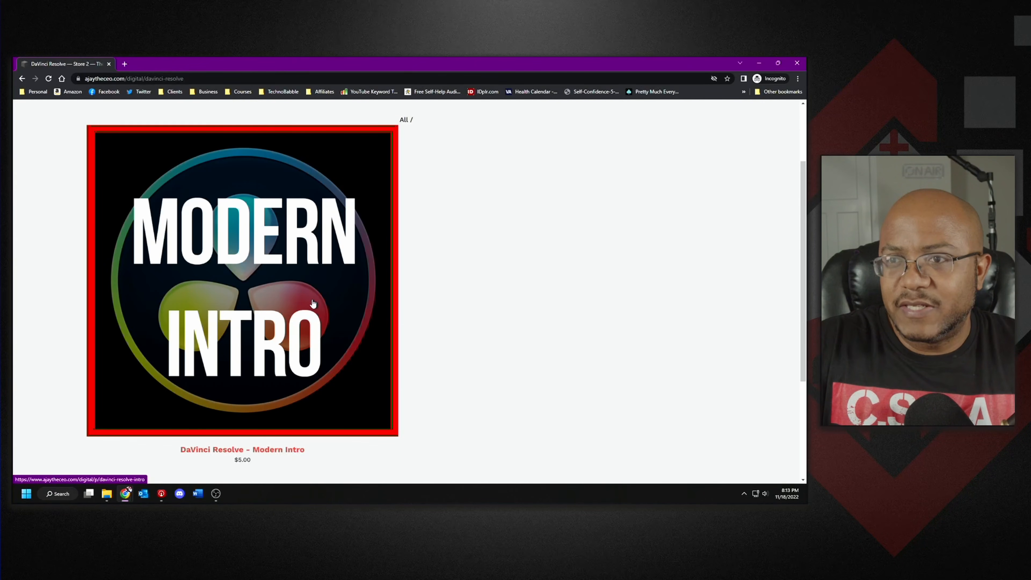
{"action": "left_click", "coordinate": [306, 284]}
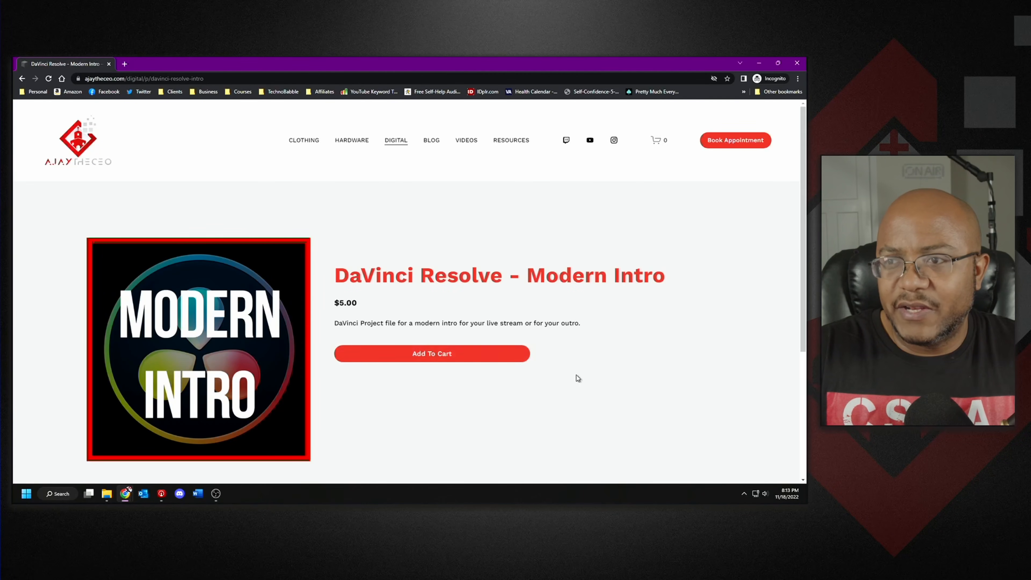